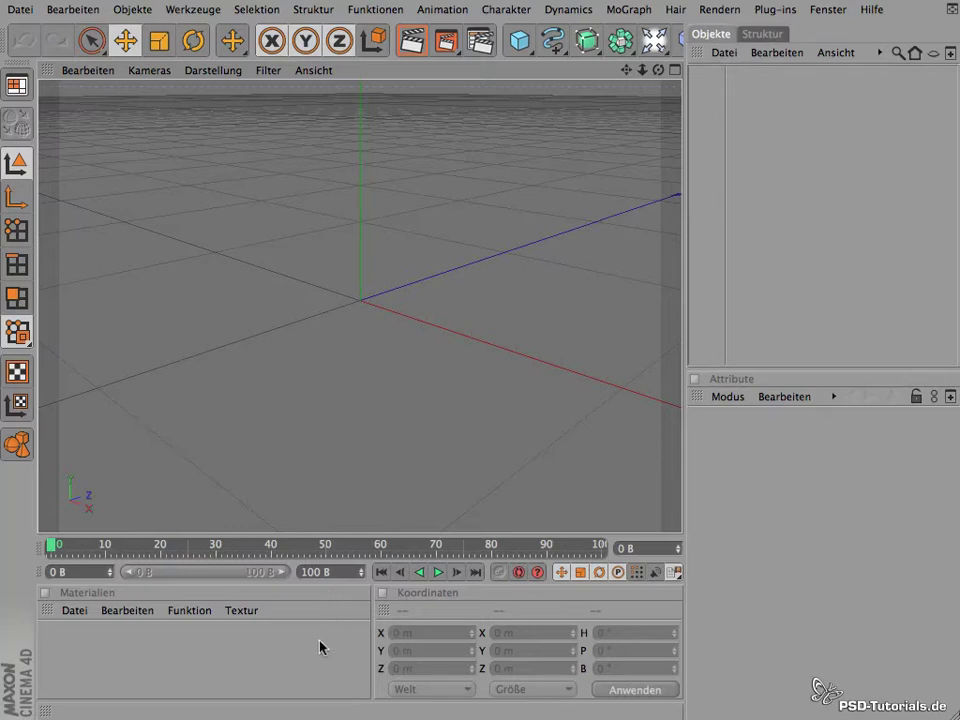
Step: Insert a Figur mannequin from the primitive objects palette at the scene origin
click(470, 595)
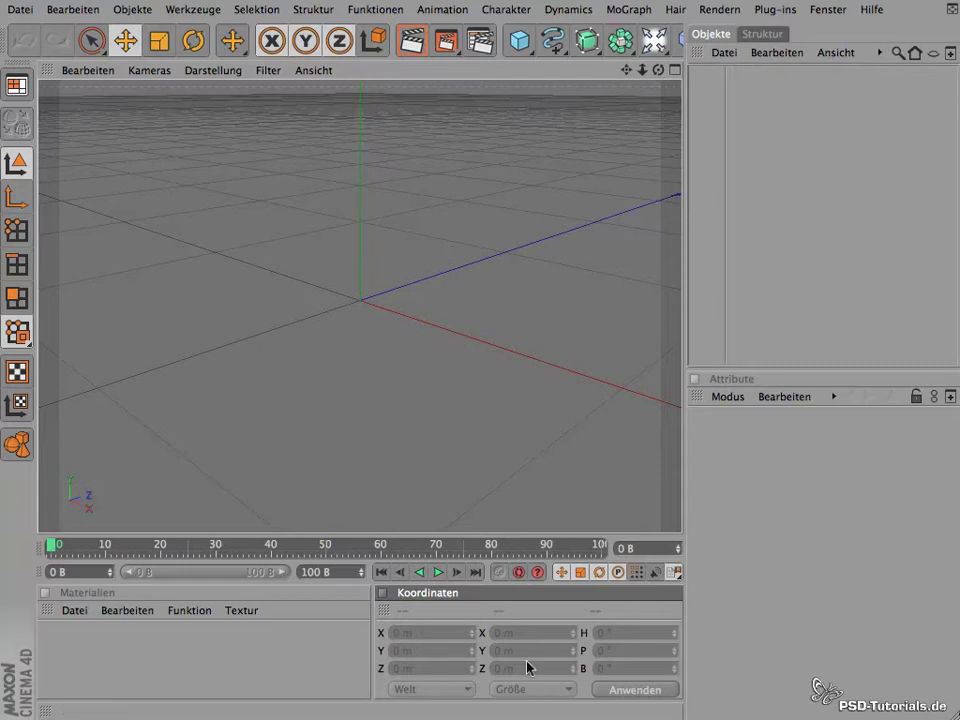
click(521, 44)
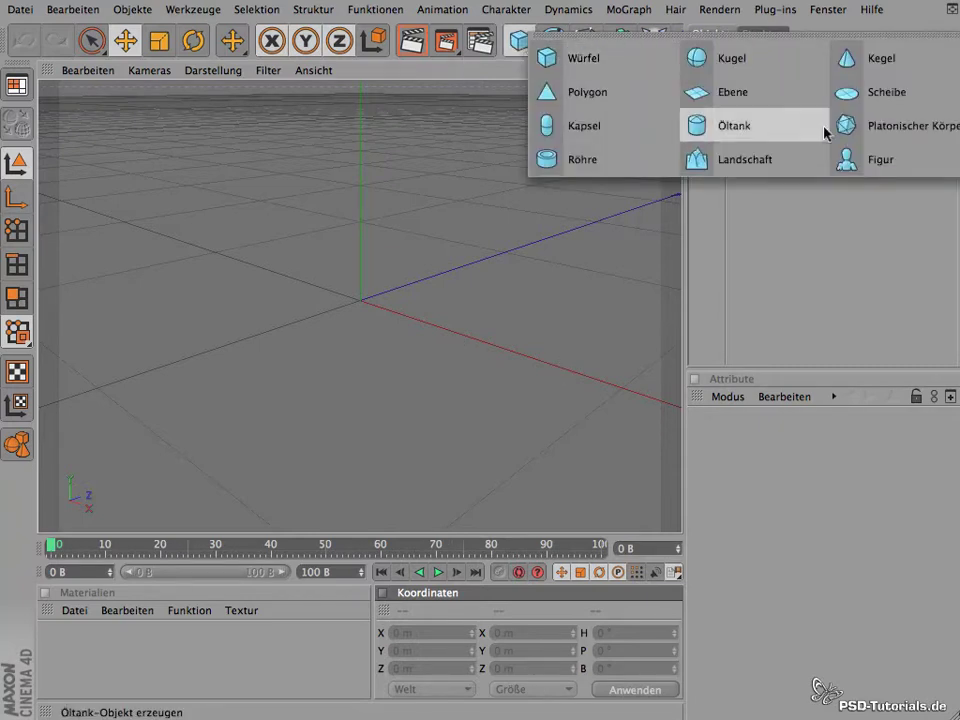
click(888, 170)
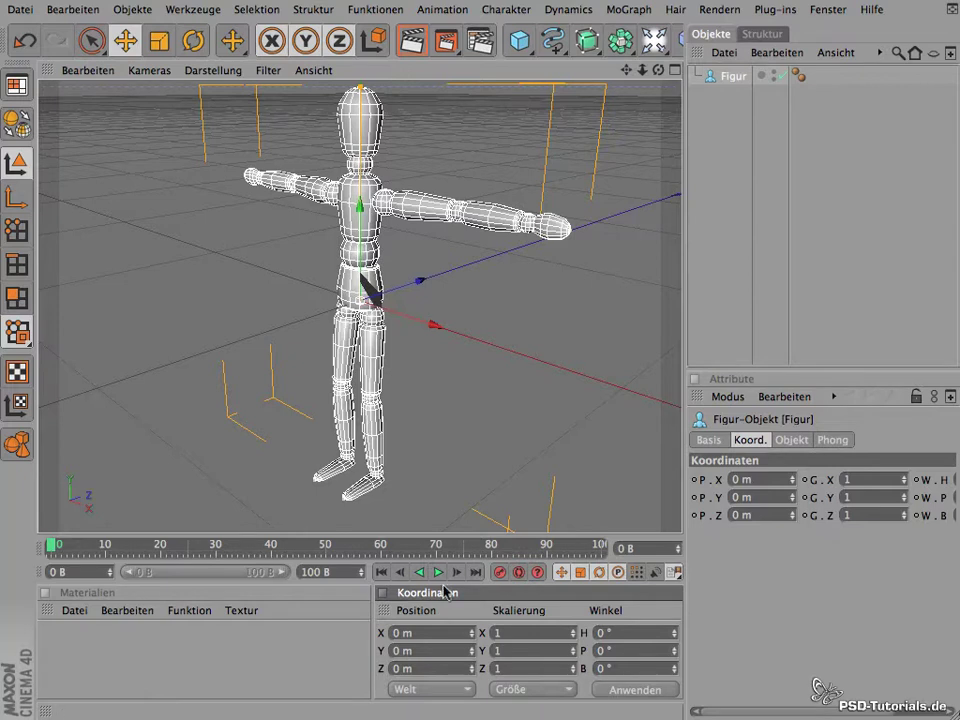
Step: Check the Koordinaten coordinate-system dropdown and leave it on Welt (world) coordinates
click(467, 690)
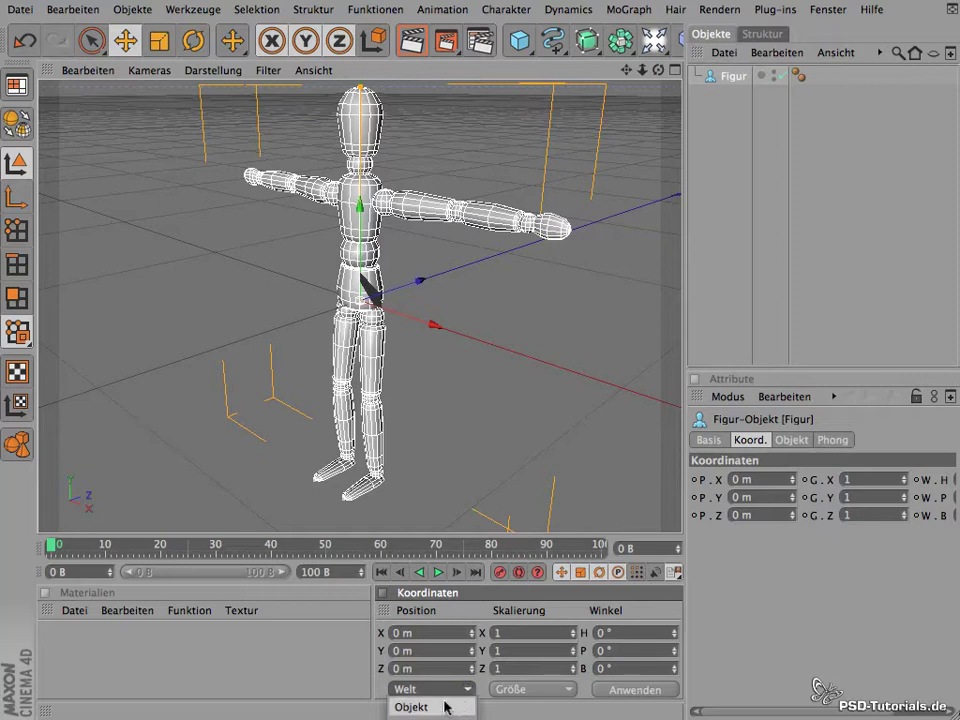
click(330, 522)
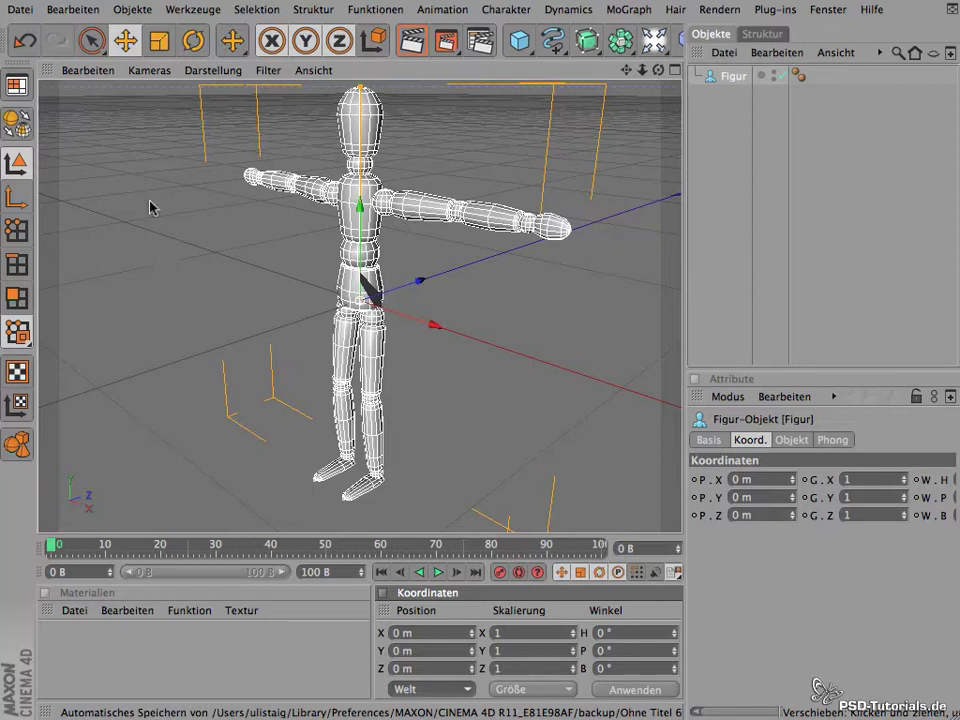
click(193, 41)
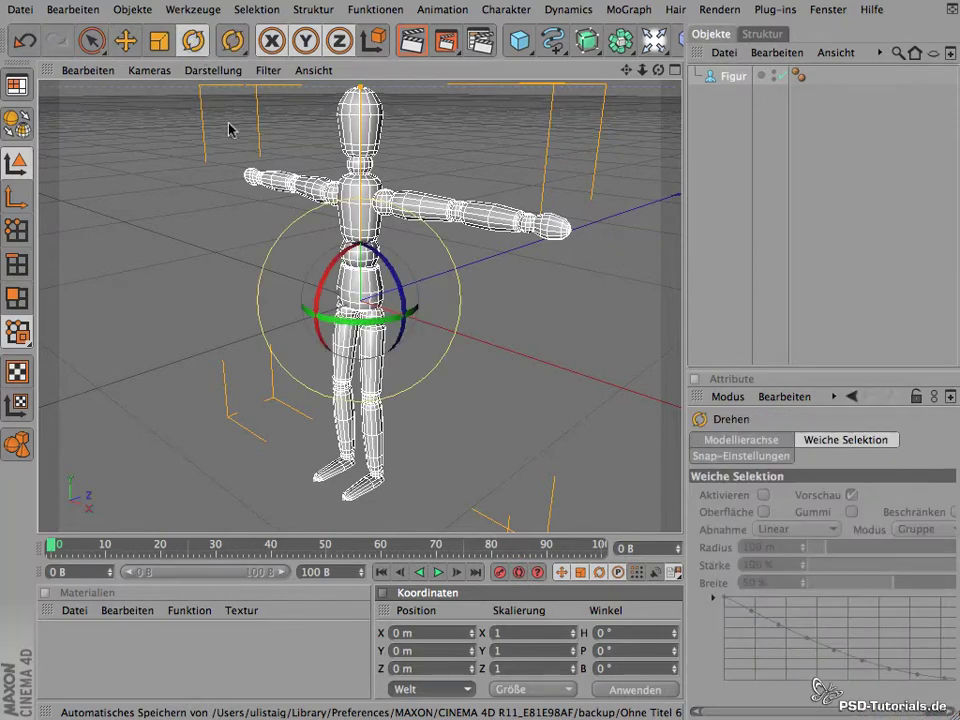
mouse_move(318, 300)
mouse_down()
mouse_move(330, 272)
mouse_move(324, 309)
mouse_move(318, 270)
mouse_up()
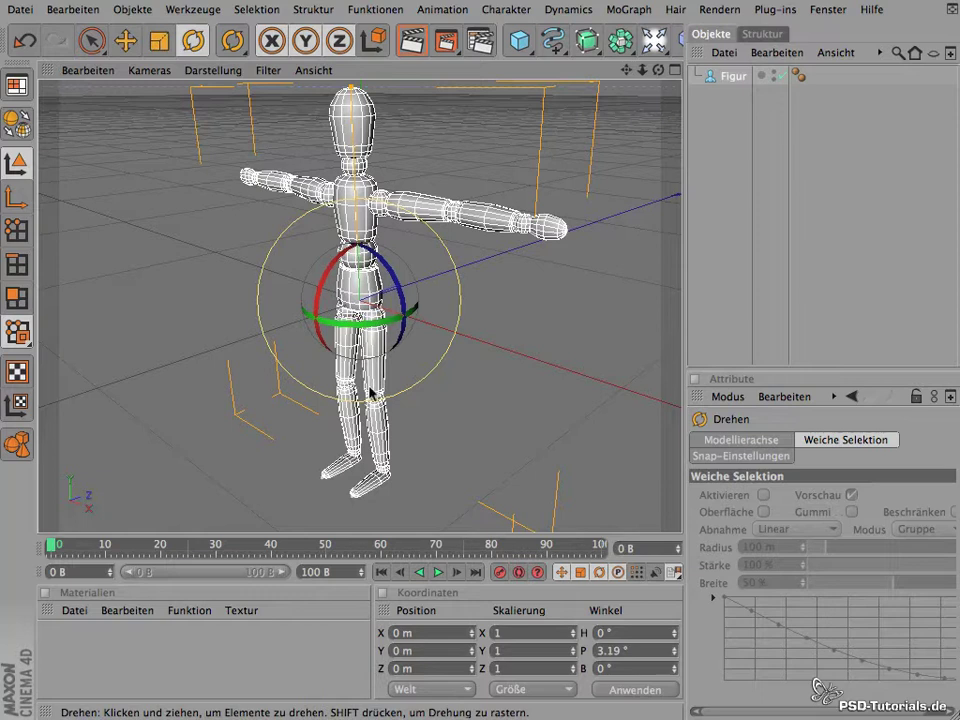
key(ctrl+z)
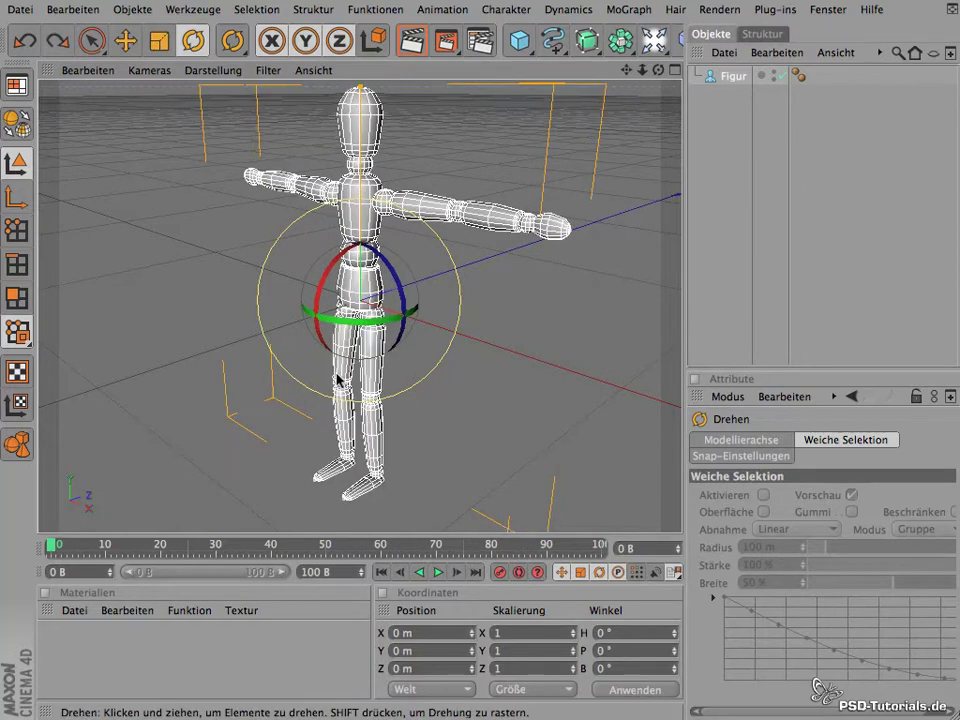
click(548, 692)
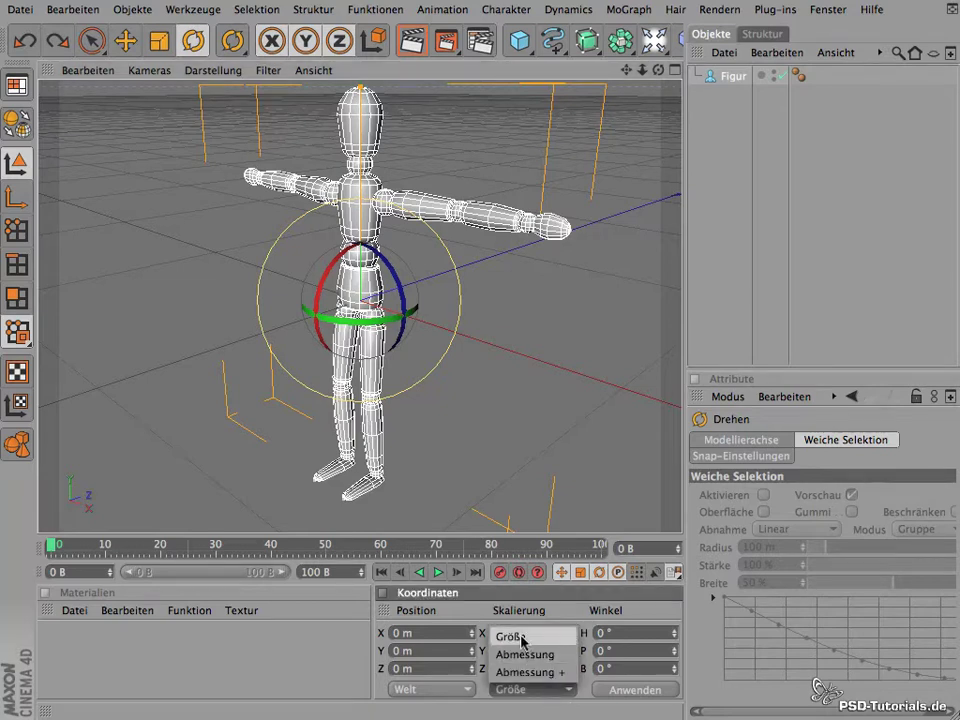
click(540, 641)
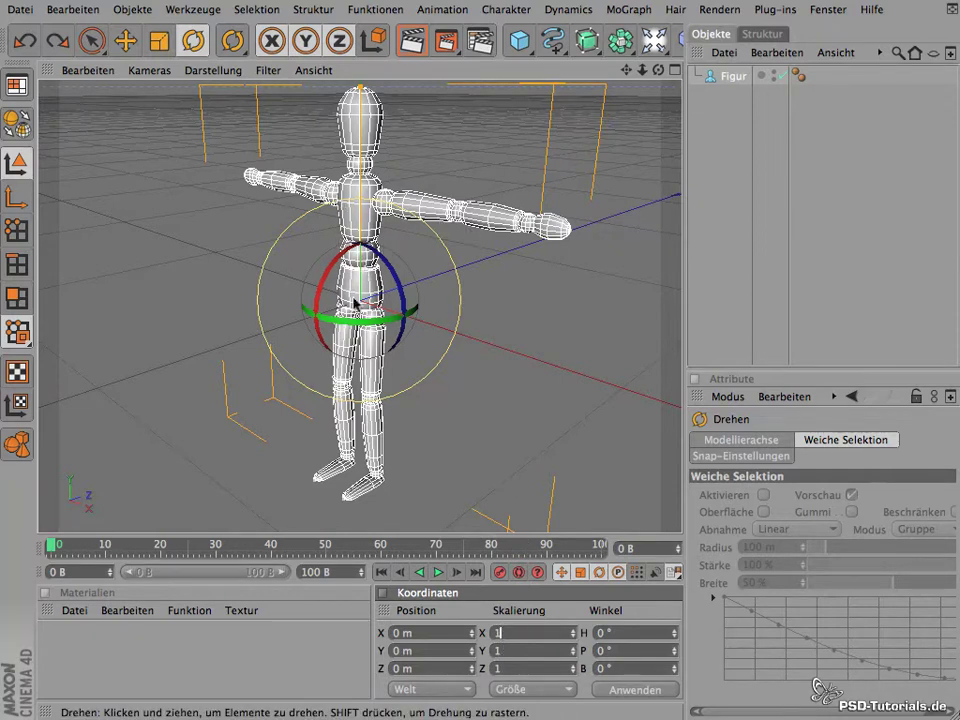
Step: Switch the Koordinaten size column to Abmessung, showing 610.2 m, 600 m and 105 m
click(572, 692)
click(546, 655)
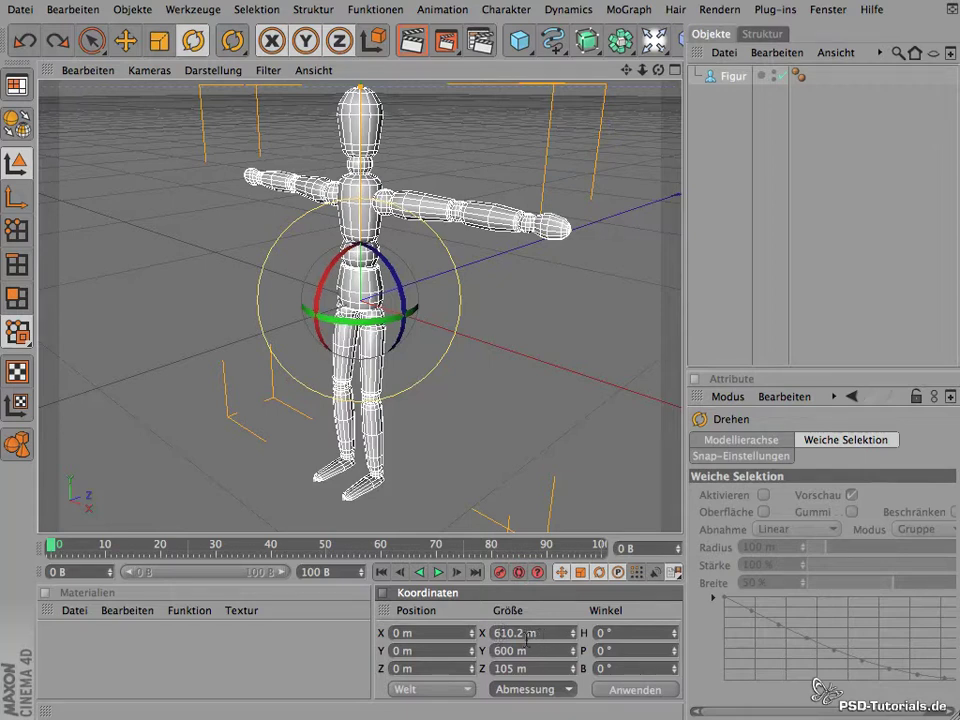
click(569, 690)
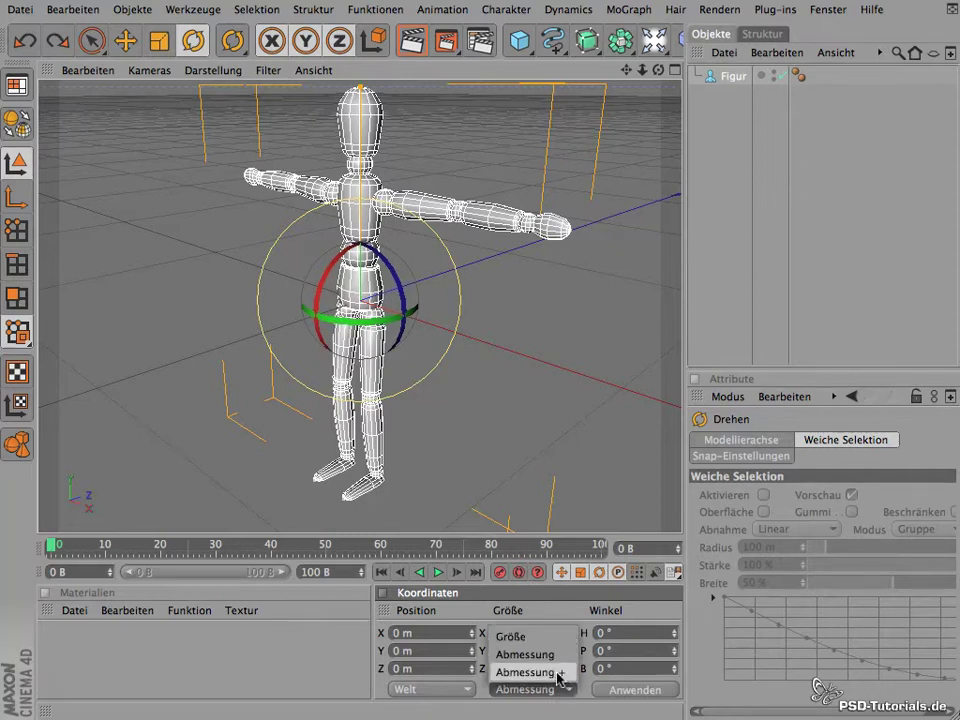
click(563, 379)
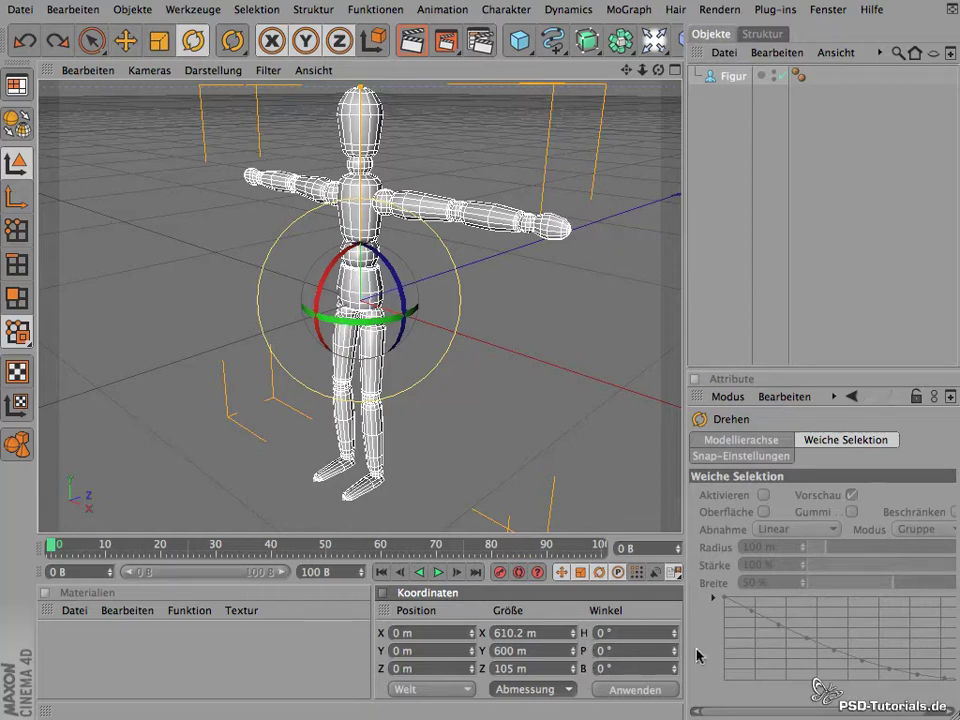
Step: Rotate the Figur to about 46° heading, negative pitch and 65° bank, then shift it 48 m along X
mouse_move(676, 632)
mouse_down()
mouse_move(670, 590)
mouse_move(660, 614)
mouse_up()
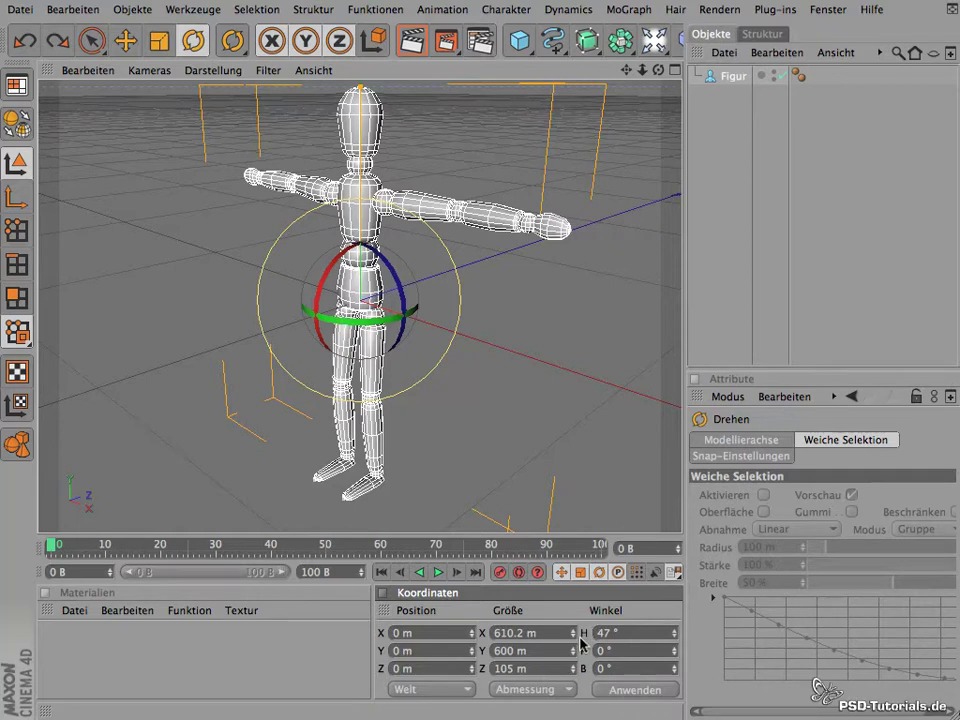
click(616, 692)
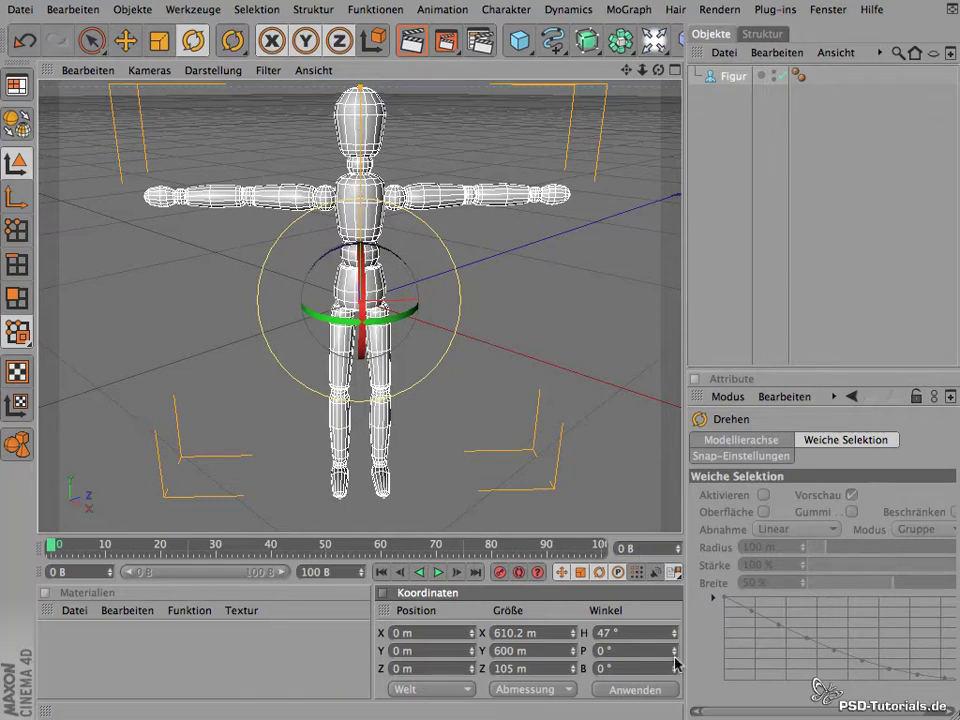
drag(677, 655, 671, 681)
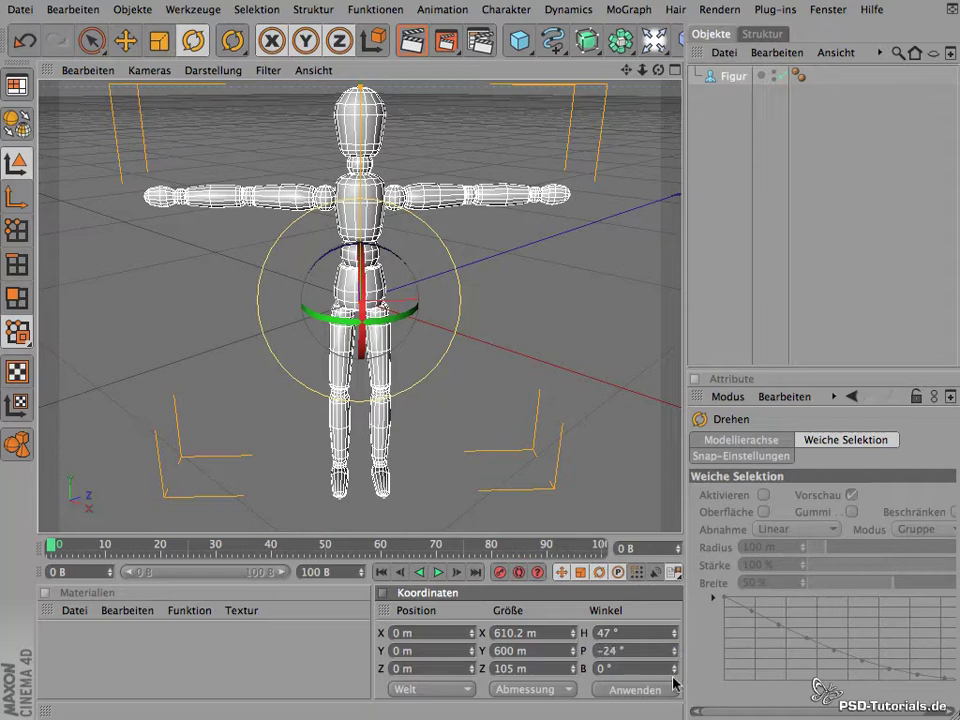
click(621, 692)
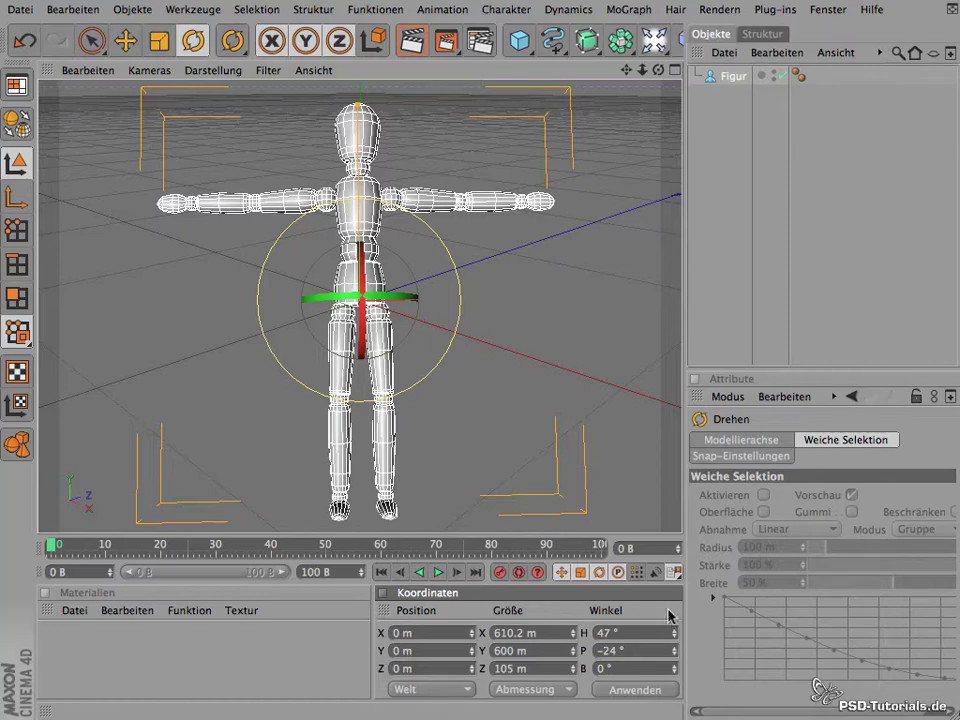
mouse_move(658, 70)
mouse_down()
mouse_move(281, 72)
mouse_move(905, 83)
mouse_move(620, 283)
mouse_up()
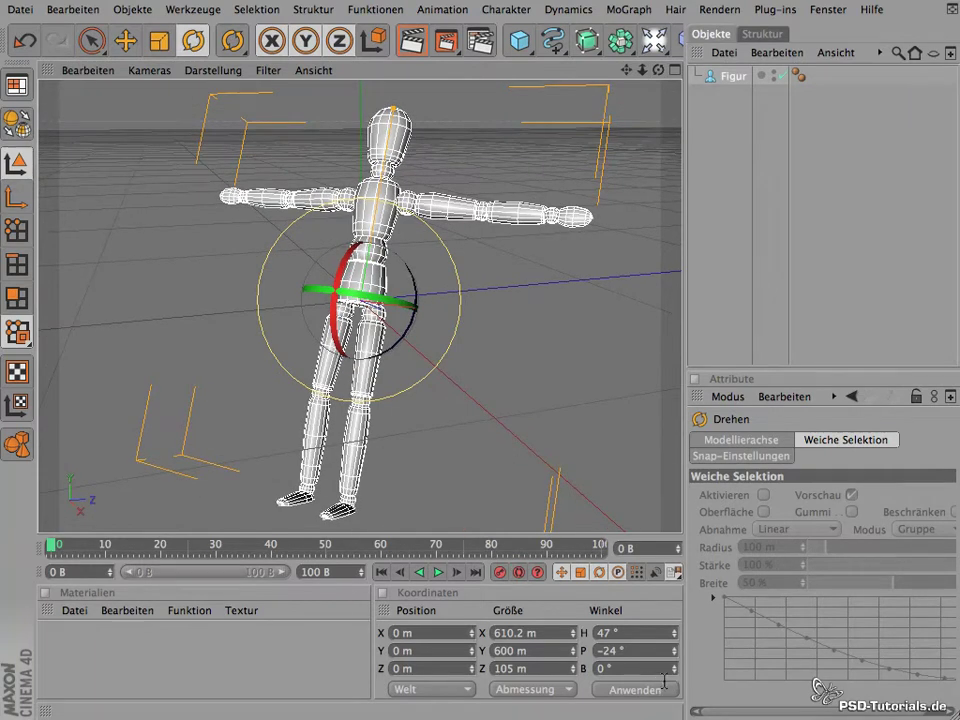
text(65)
click(636, 690)
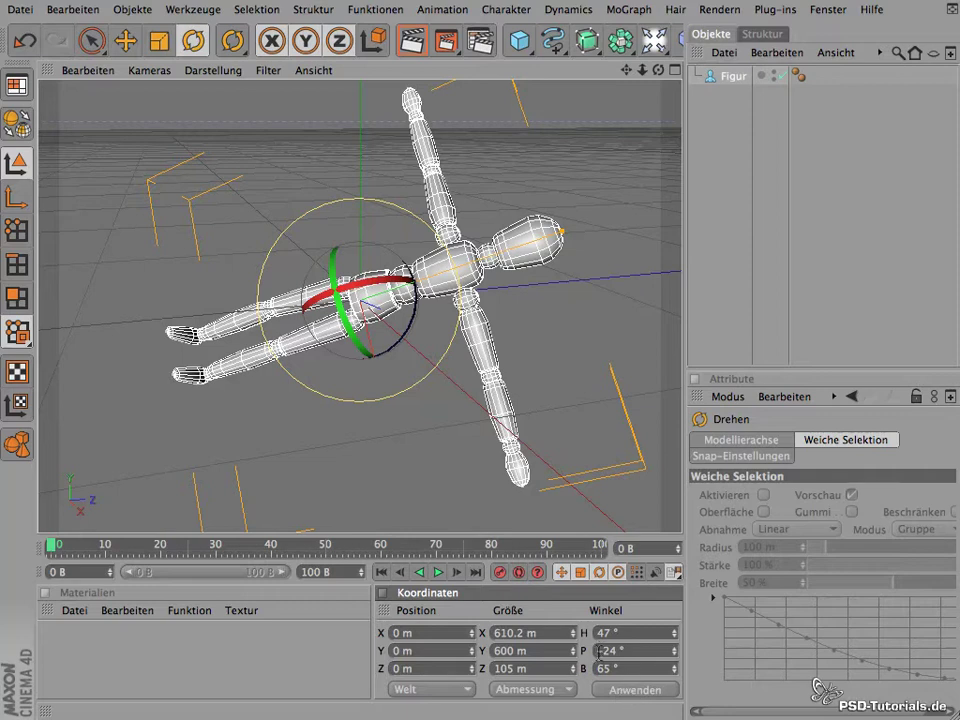
mouse_move(473, 633)
mouse_down()
mouse_move(475, 537)
mouse_move(375, 379)
mouse_up()
text(48)
click(604, 690)
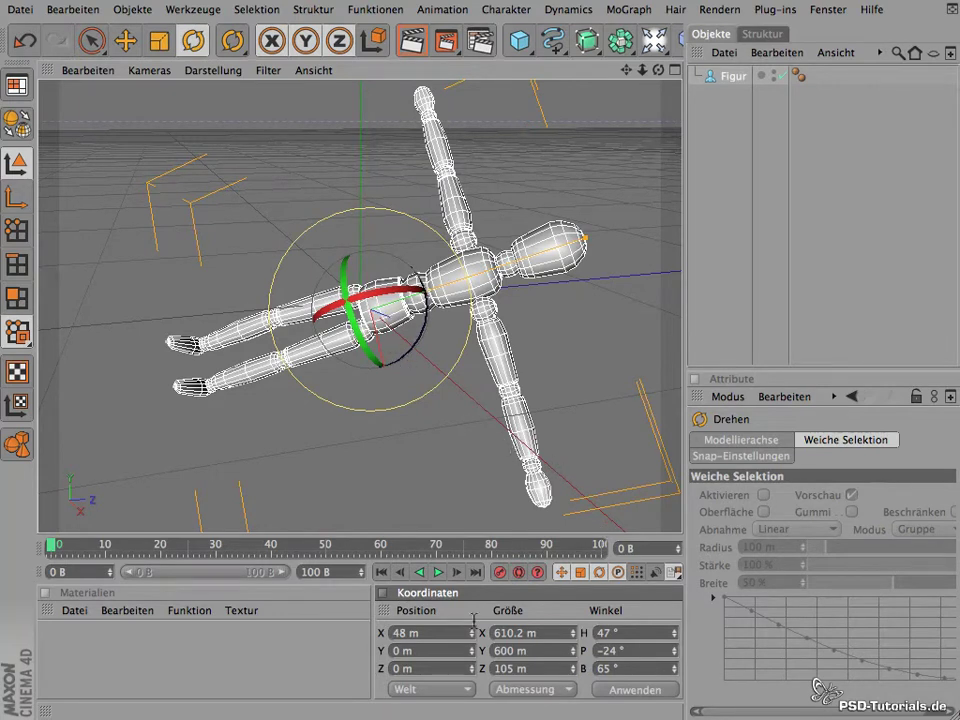
Step: Reset X position and H, P, B angles to 0 so the Figur stands upright
double_click(400, 633)
text(0)
click(625, 690)
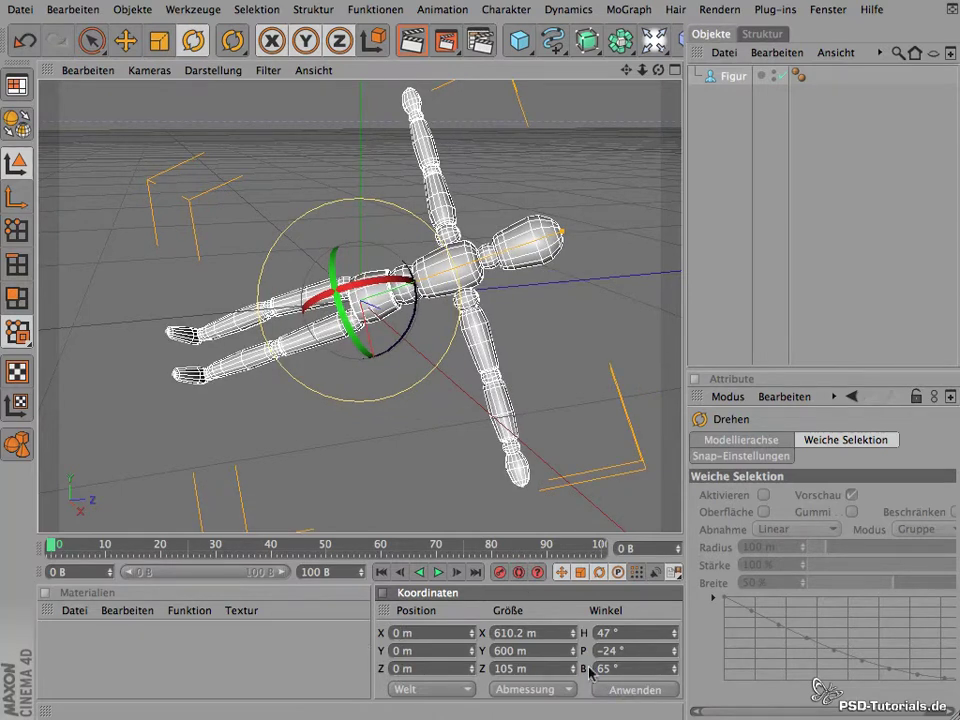
double_click(604, 632)
text(0)
double_click(619, 651)
text(0)
double_click(602, 668)
text(0)
click(631, 690)
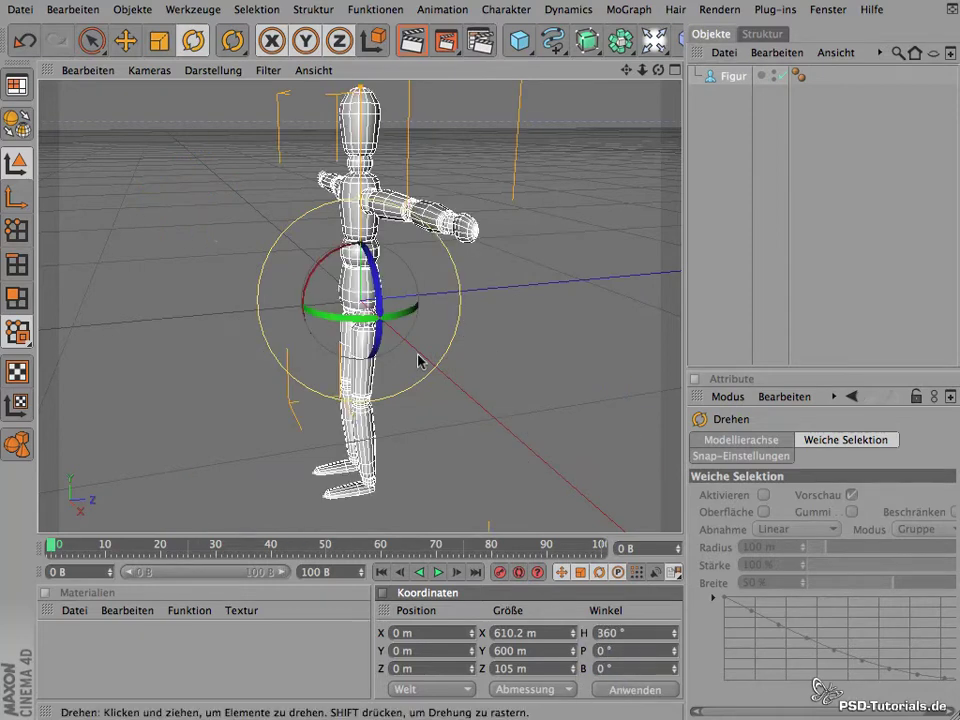
Step: Orbit the view around the Figur
mouse_move(657, 70)
mouse_down()
mouse_move(518, 47)
mouse_move(320, 84)
mouse_up()
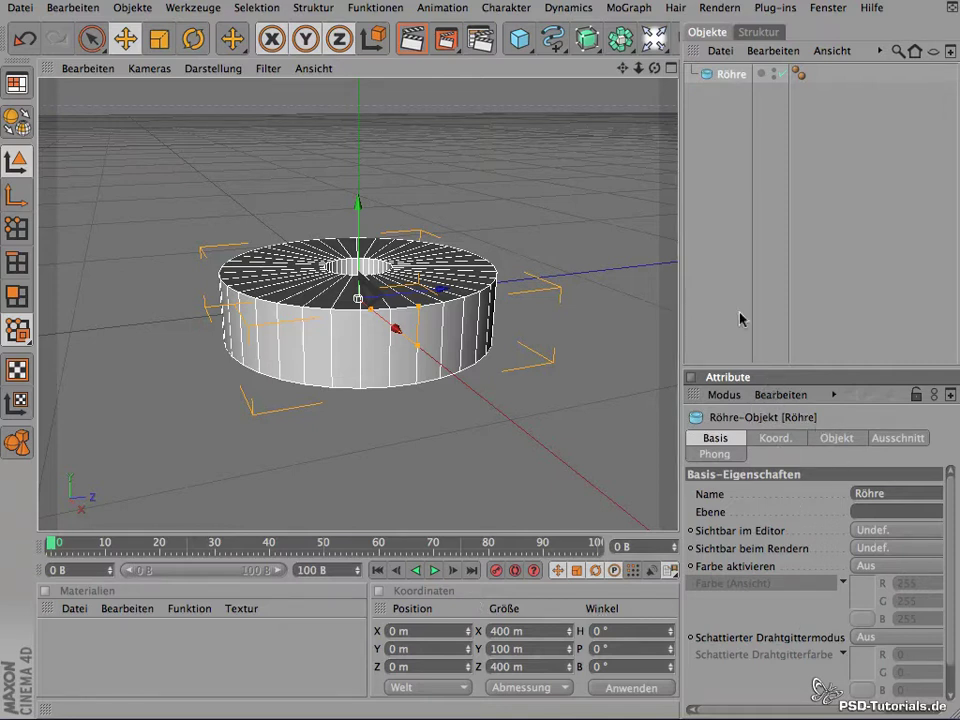
click(516, 40)
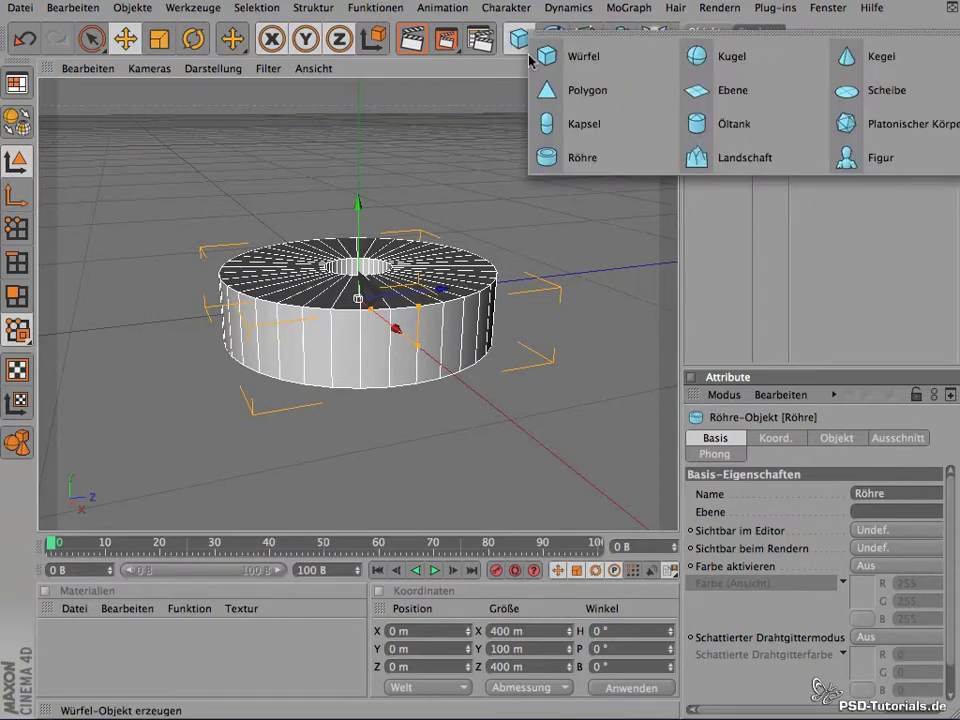
click(607, 160)
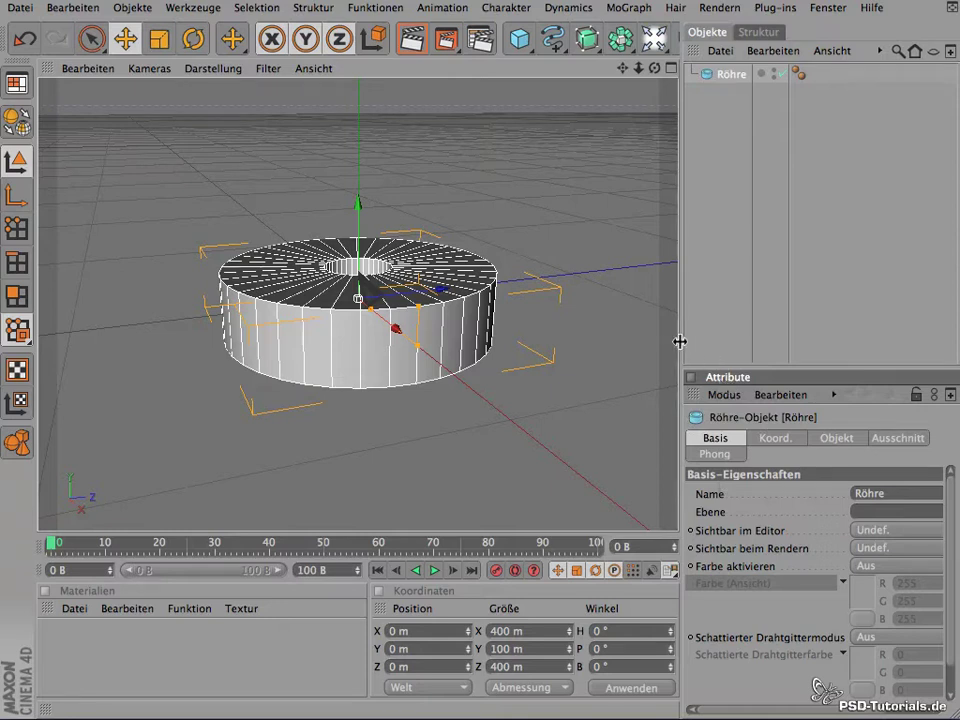
Step: Widen the object and attribute panels and zoom in closer on the tube
drag(678, 341, 597, 345)
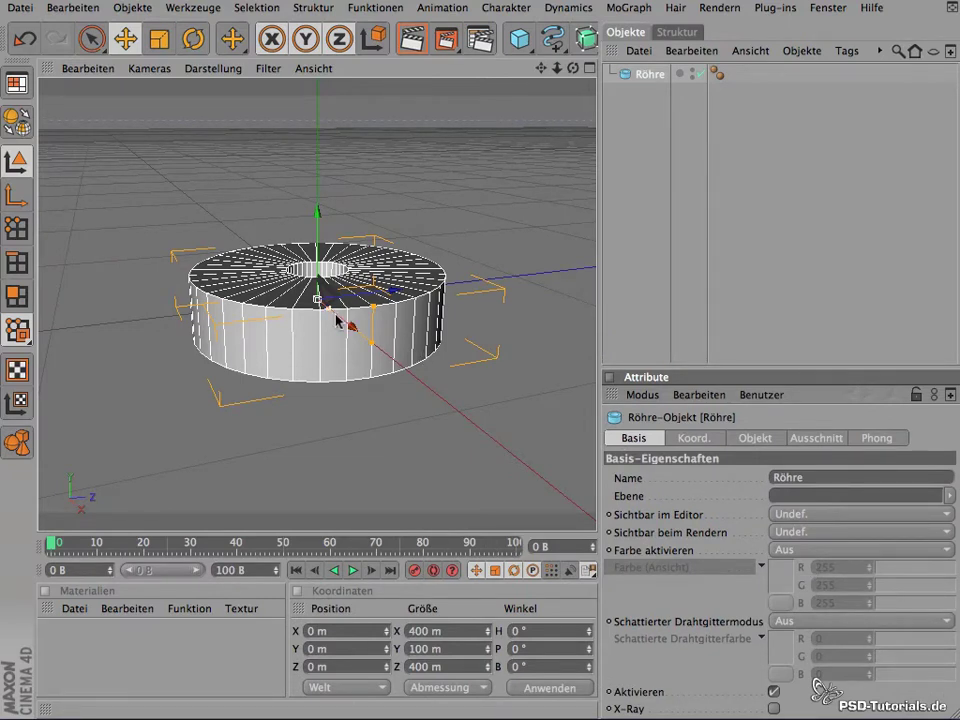
mouse_move(557, 68)
mouse_down()
mouse_move(650, 95)
mouse_move(720, 180)
mouse_up()
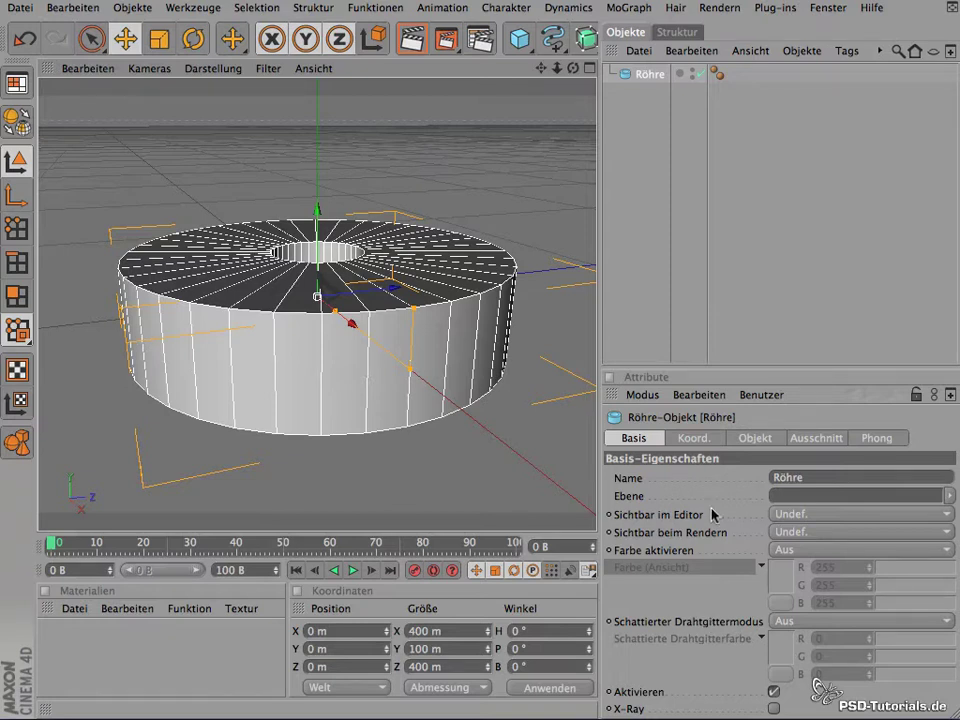
Step: Rename the Röhre object in the Object Manager to 'Tubus'
double_click(649, 75)
text(Tubus)
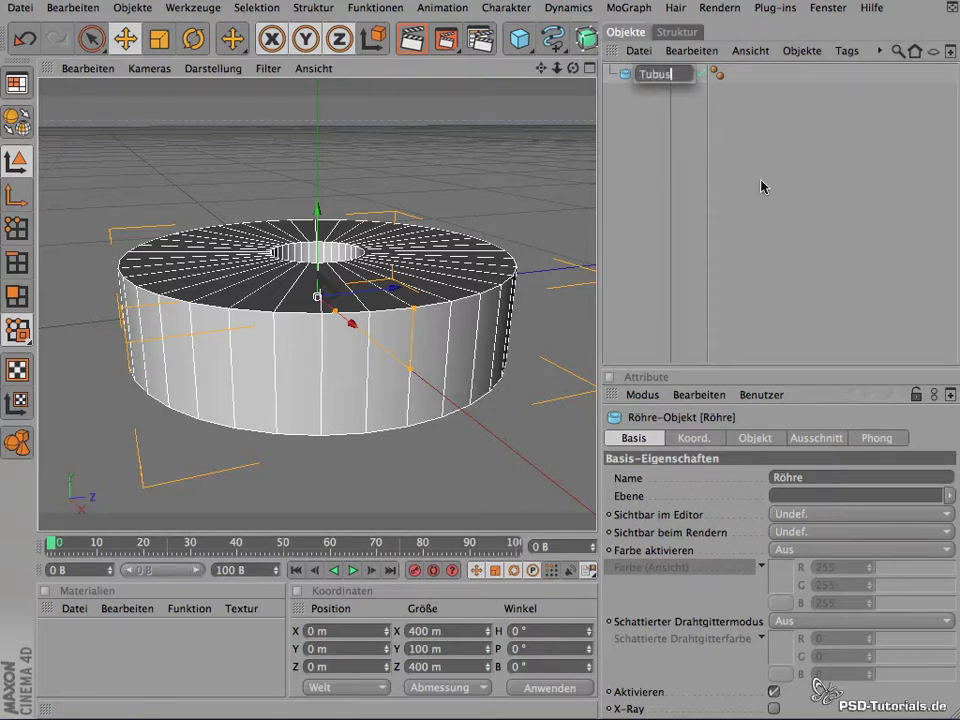
key(Return)
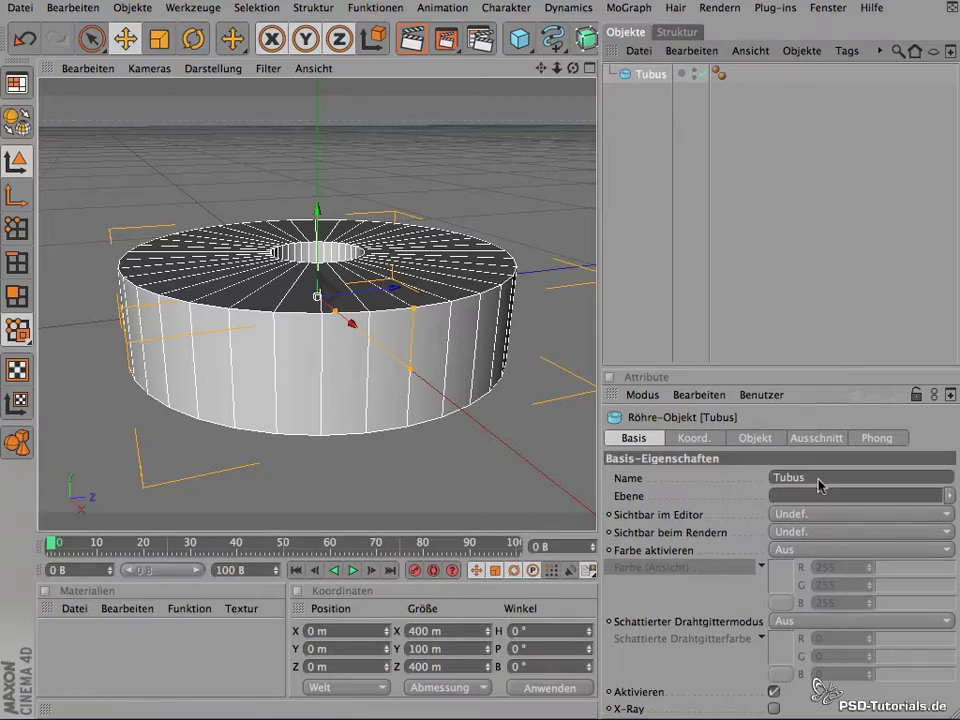
click(948, 516)
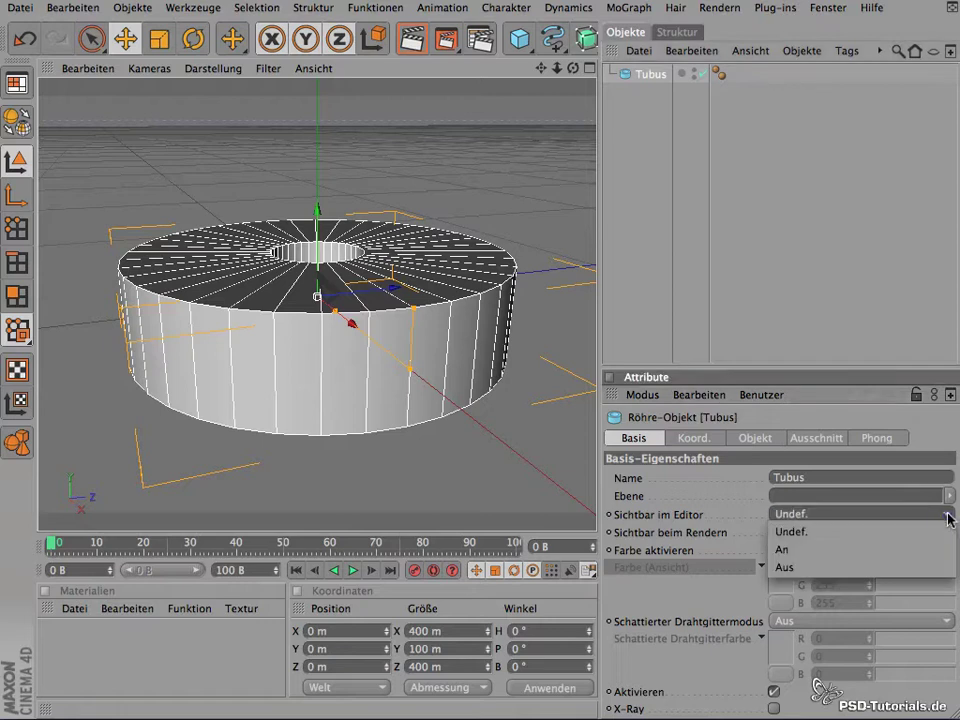
click(907, 569)
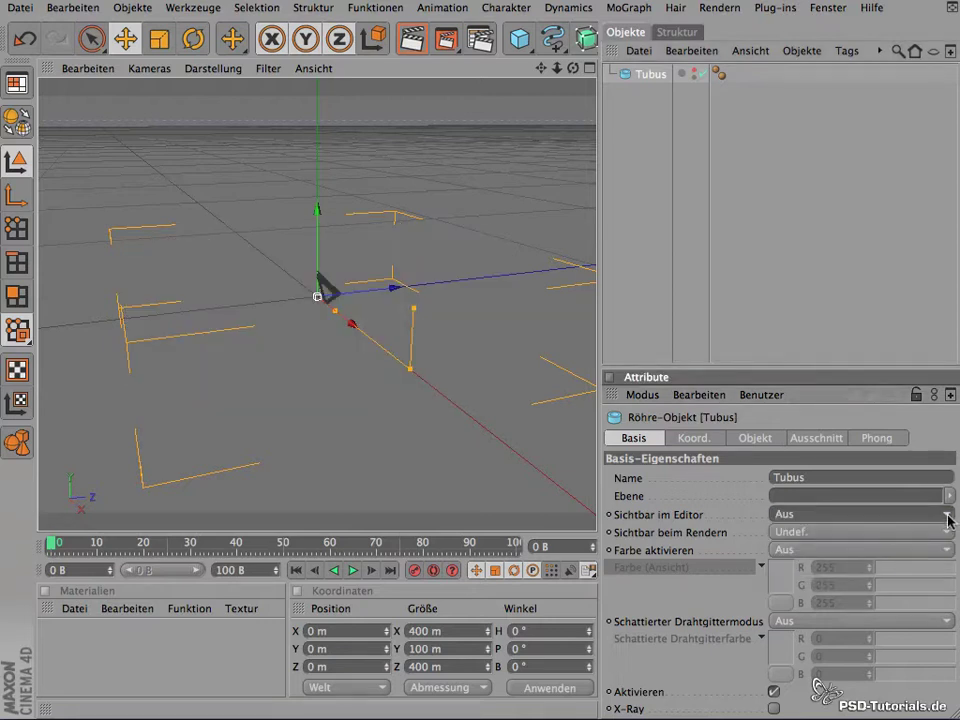
click(948, 516)
click(900, 550)
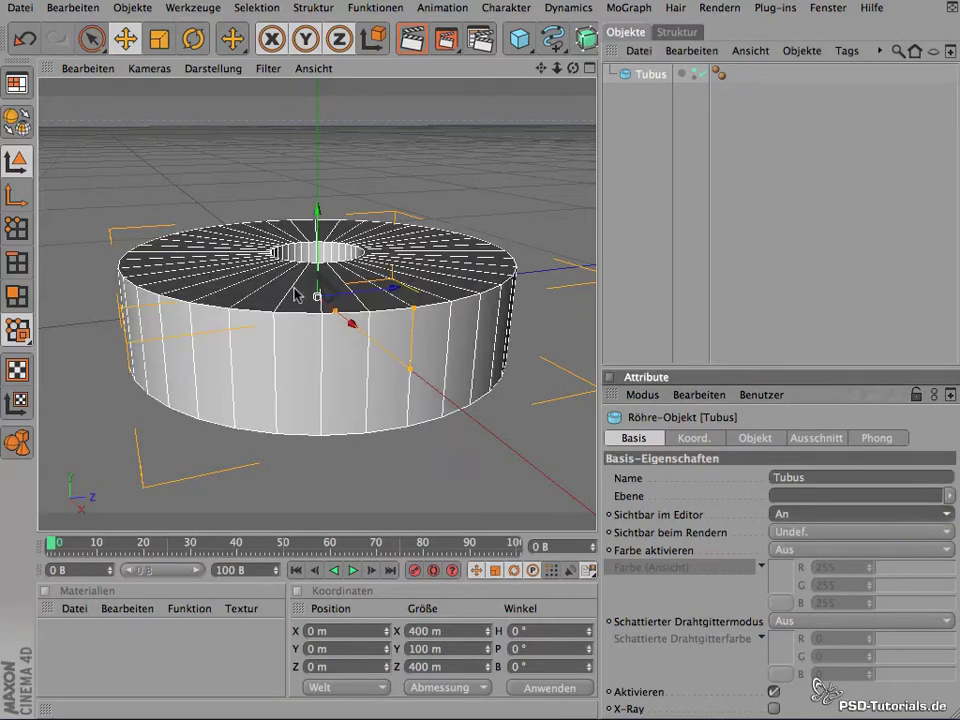
click(697, 70)
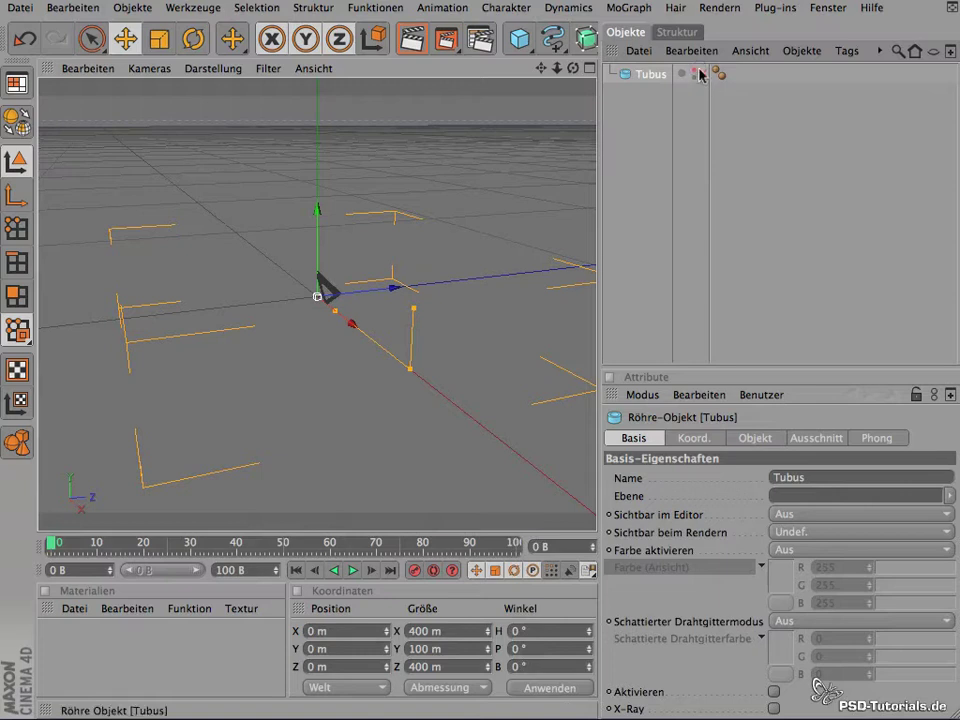
click(697, 72)
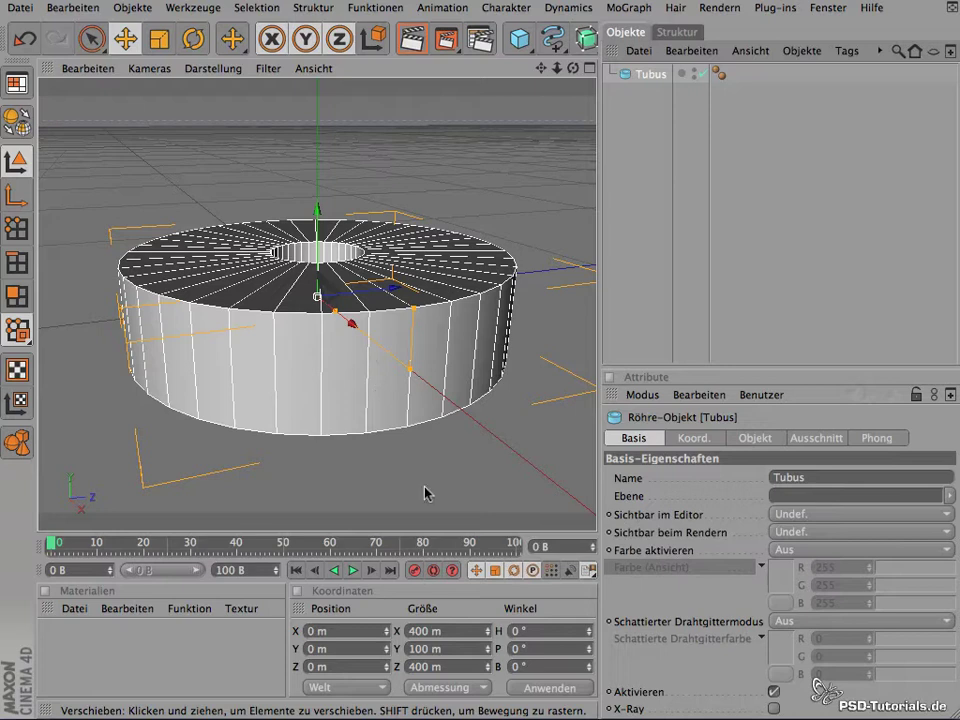
Step: Orbit to see the tube from above, toggling X-Ray on and back off
click(773, 708)
mouse_move(576, 73)
mouse_down()
mouse_move(239, 92)
mouse_move(430, 8)
mouse_up()
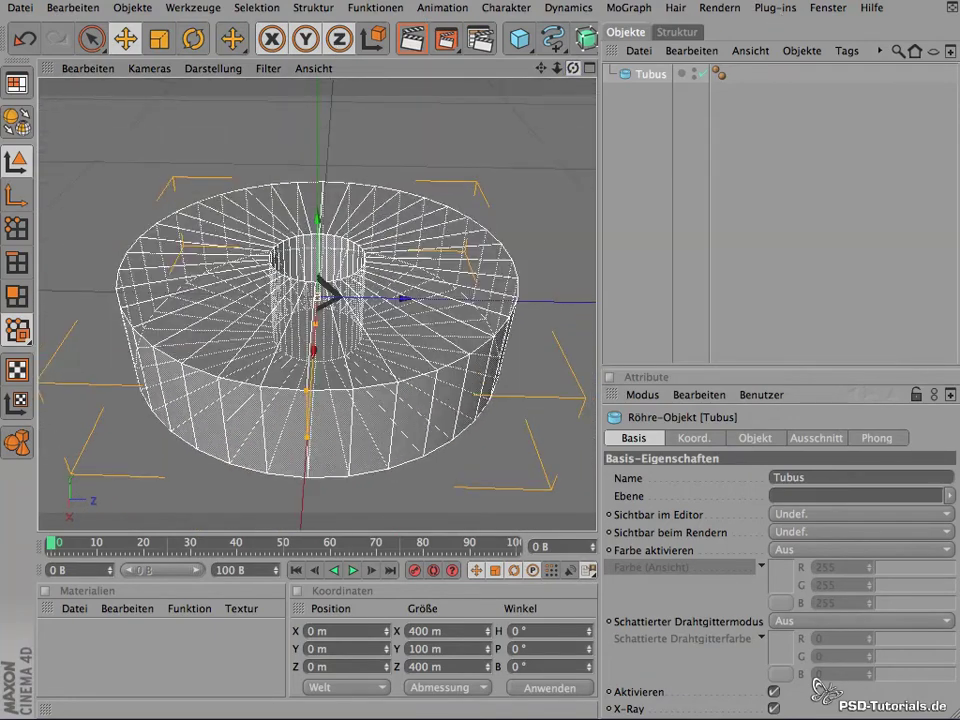
mouse_move(430, 8)
mouse_down()
mouse_move(403, 52)
mouse_move(410, 110)
mouse_up()
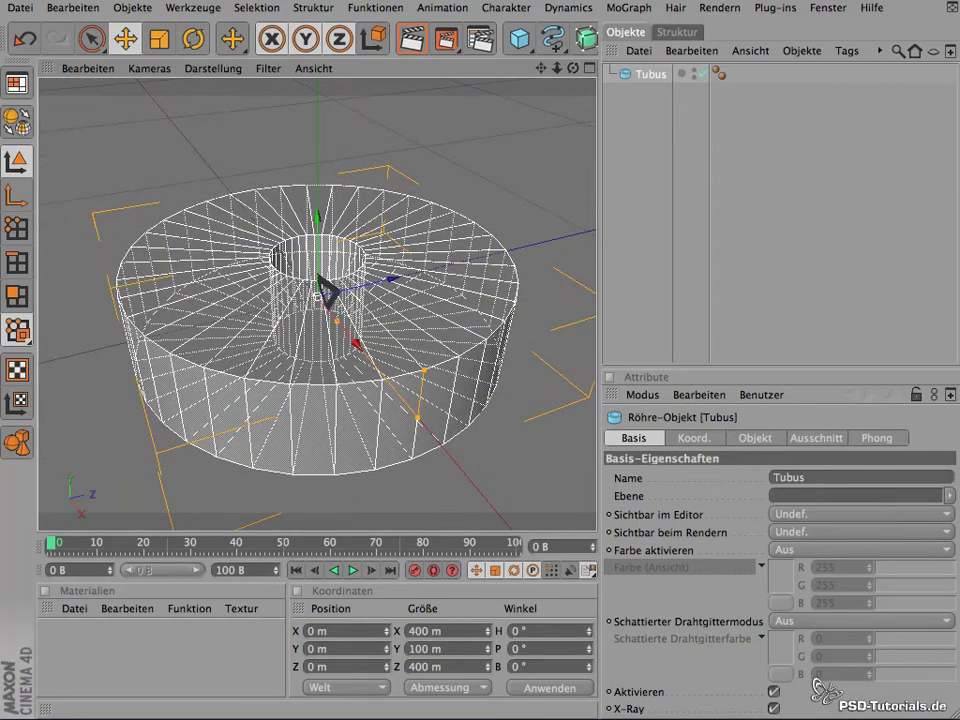
click(773, 708)
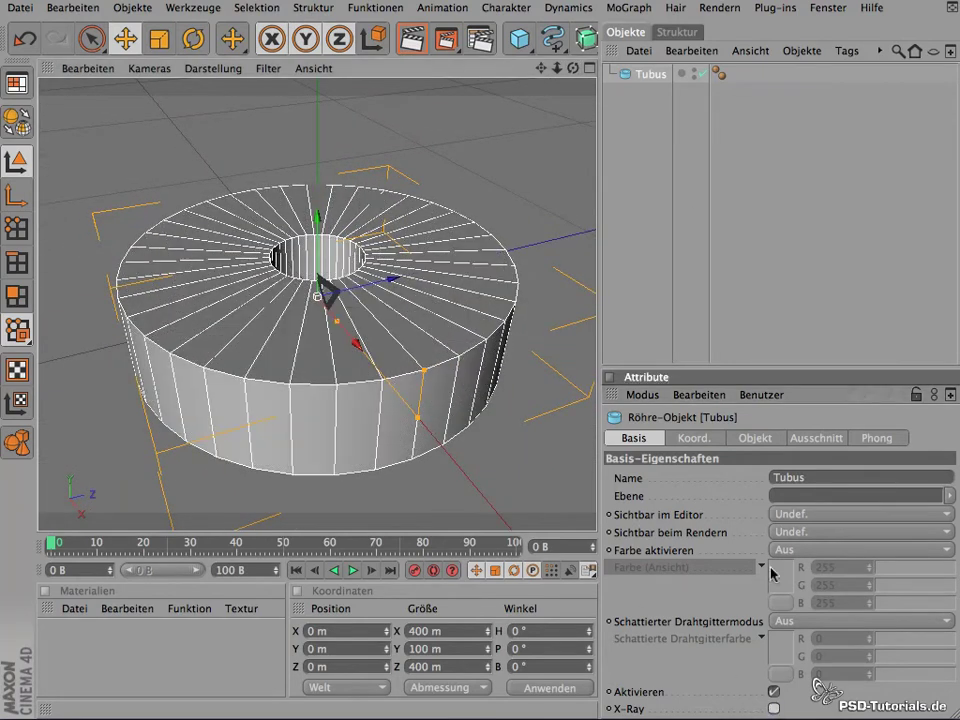
Step: Show Tubus's Koord. settings and switch the size column from Abmessung to Größe scale factors
click(689, 441)
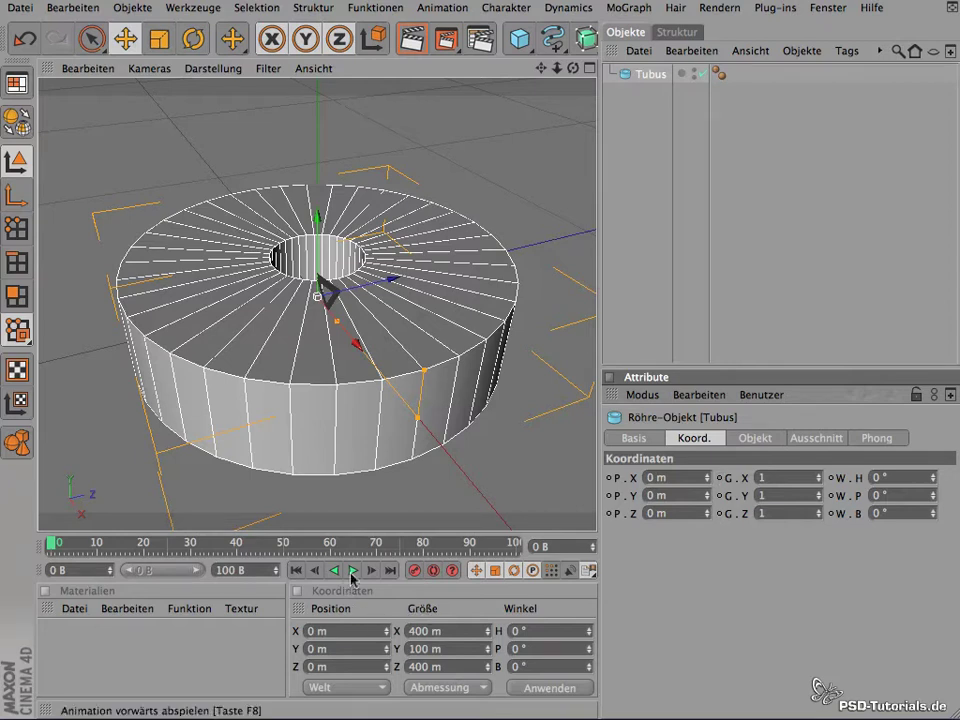
click(484, 688)
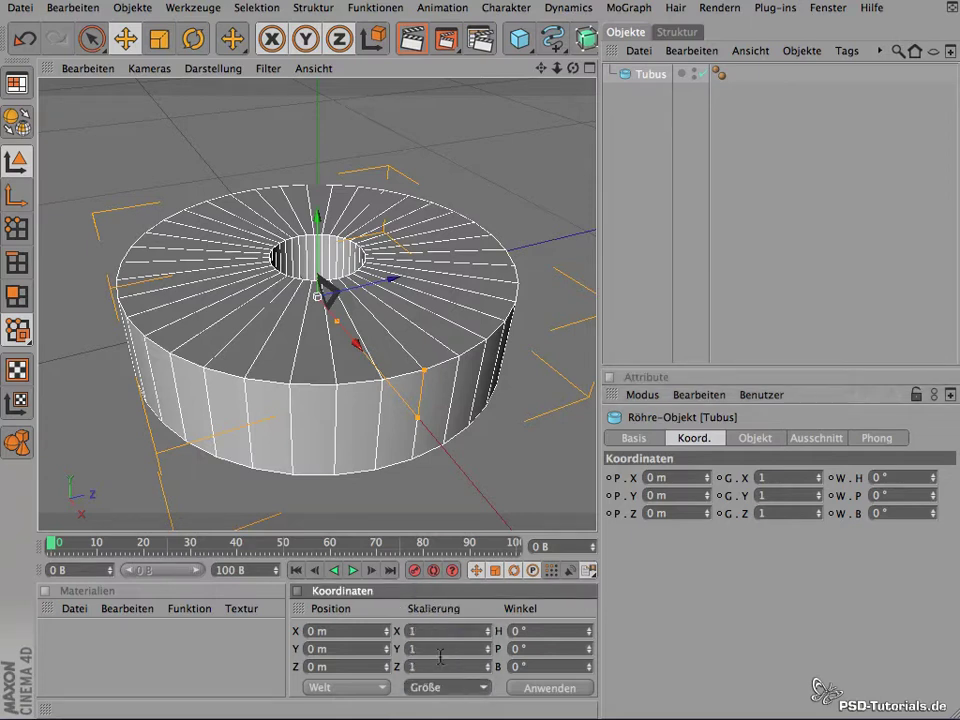
click(786, 585)
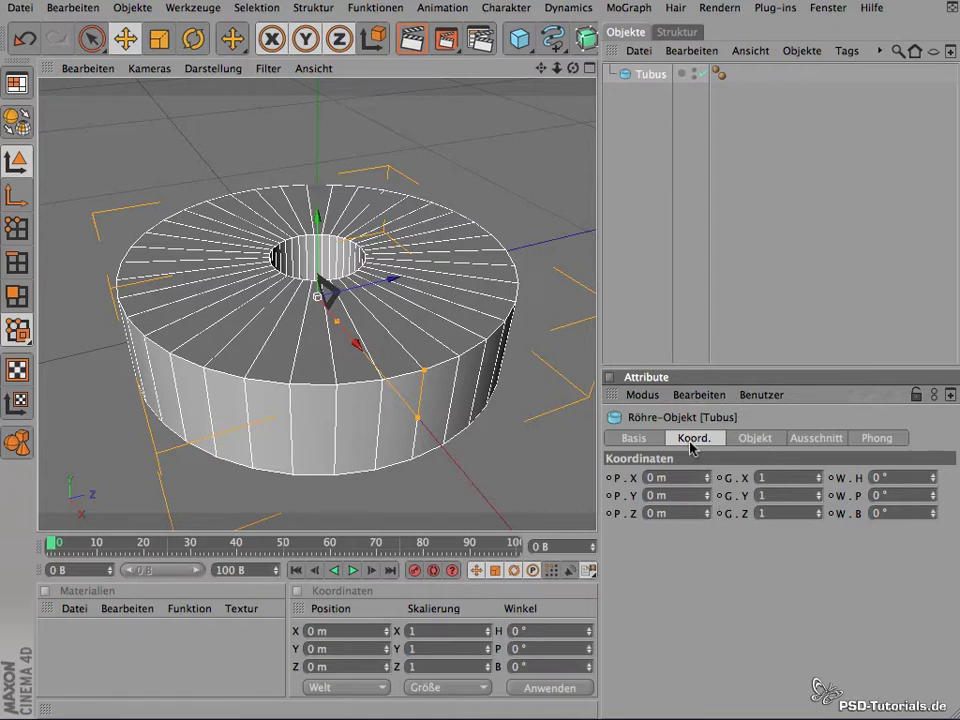
Step: Give Tubus Y scale 1.23, heading 25°, pitch 29° and Y position 47 m
mouse_move(820, 503)
mouse_down()
mouse_move(813, 405)
mouse_move(787, 517)
mouse_move(816, 497)
mouse_move(805, 398)
mouse_move(816, 518)
mouse_move(816, 398)
mouse_move(814, 621)
mouse_move(810, 531)
mouse_up()
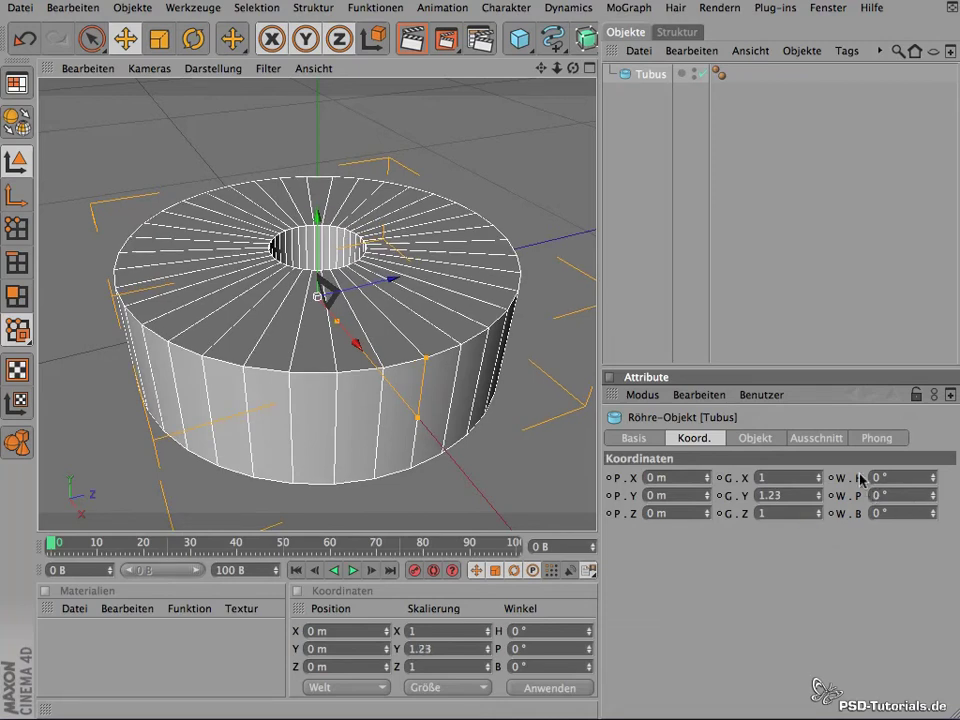
mouse_move(933, 478)
mouse_down()
mouse_move(934, 494)
mouse_move(929, 473)
mouse_up()
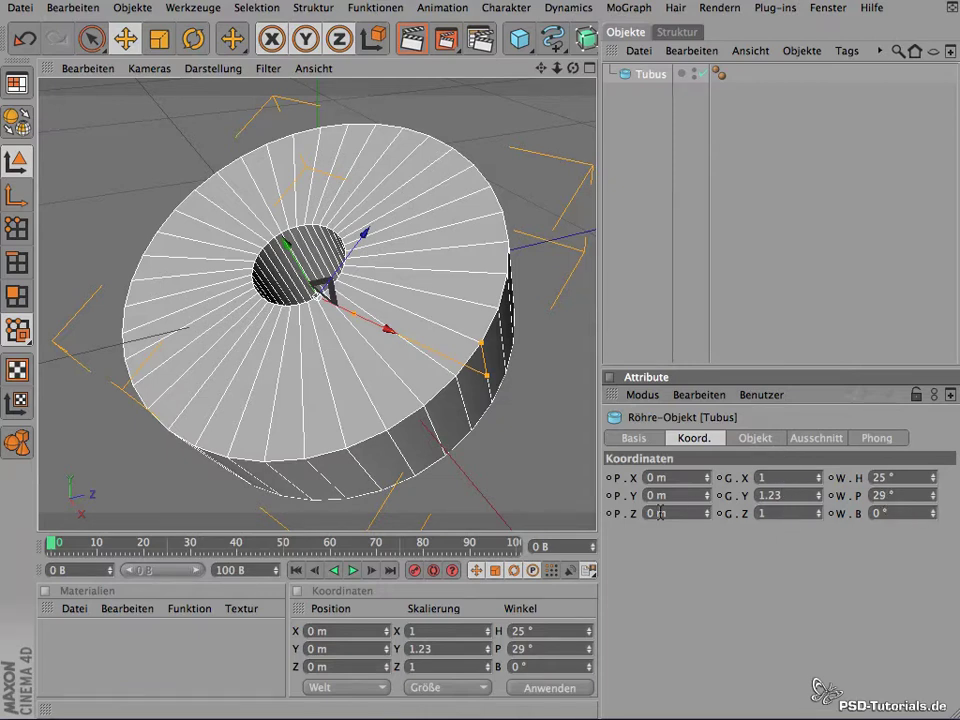
drag(707, 494, 703, 455)
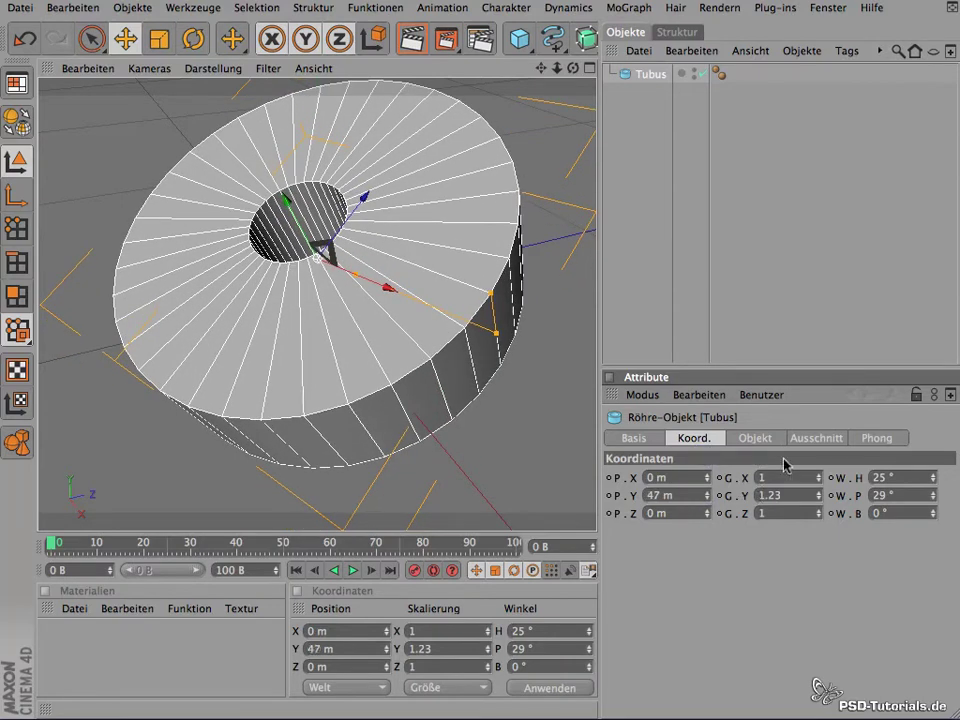
Step: Widen the Tubus to an inner radius of 71 m and an outer radius of 207 m
click(752, 440)
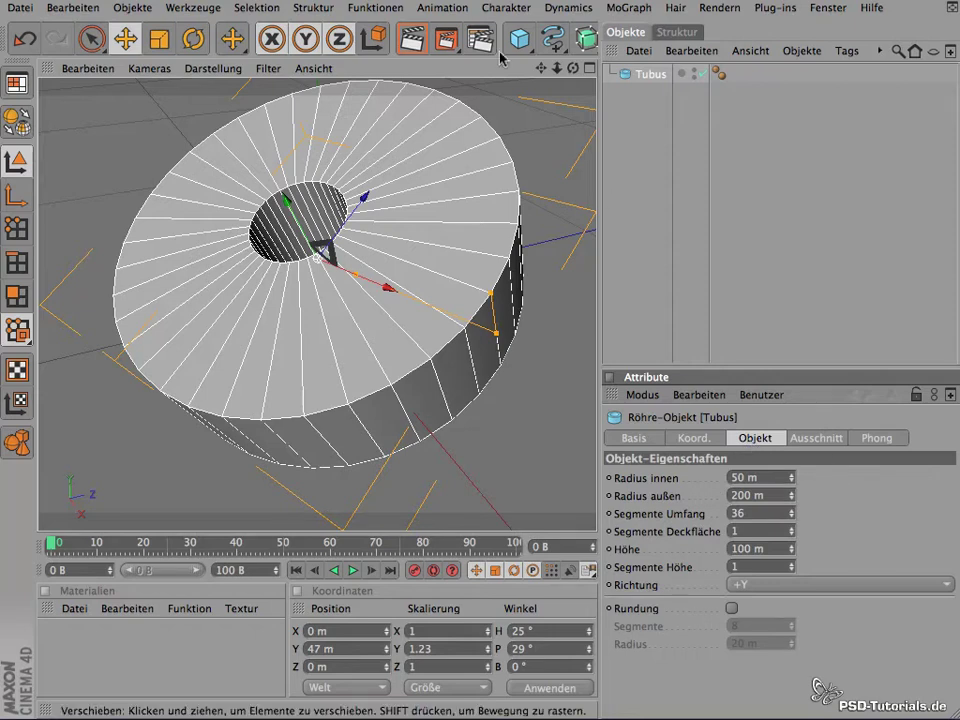
drag(557, 68, 505, 80)
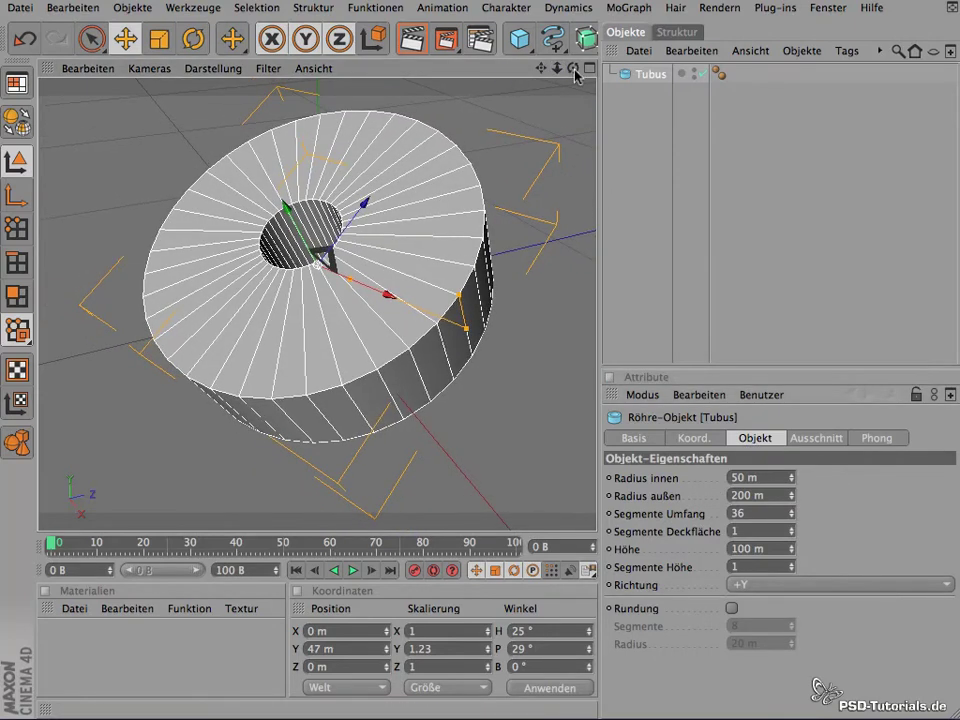
mouse_move(573, 68)
mouse_down()
mouse_move(617, 277)
mouse_move(666, 272)
mouse_move(666, 250)
mouse_up()
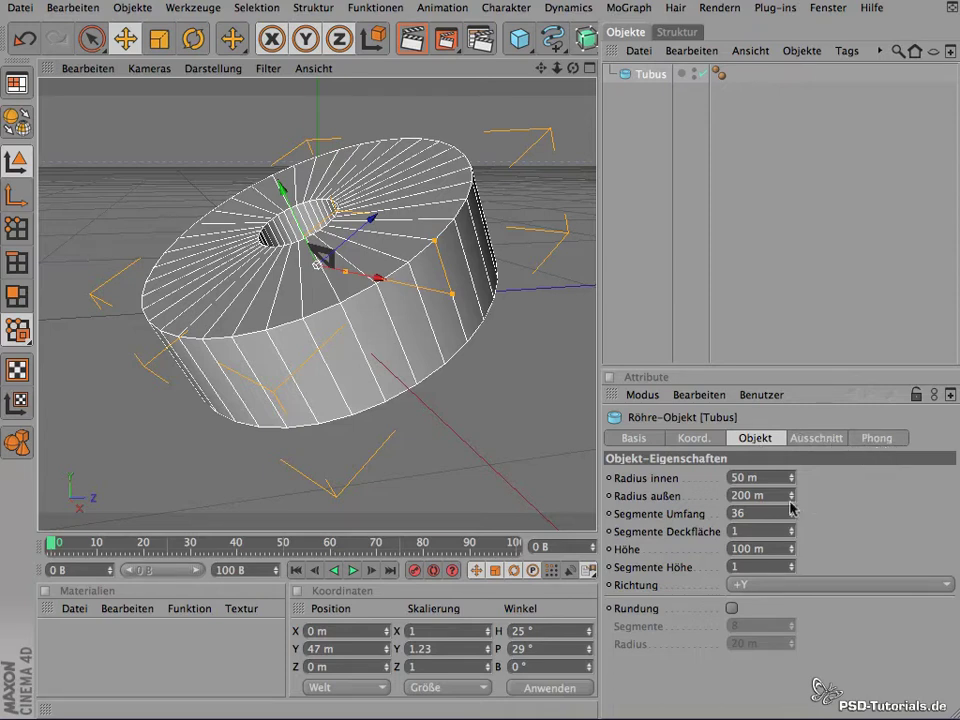
drag(794, 484, 800, 620)
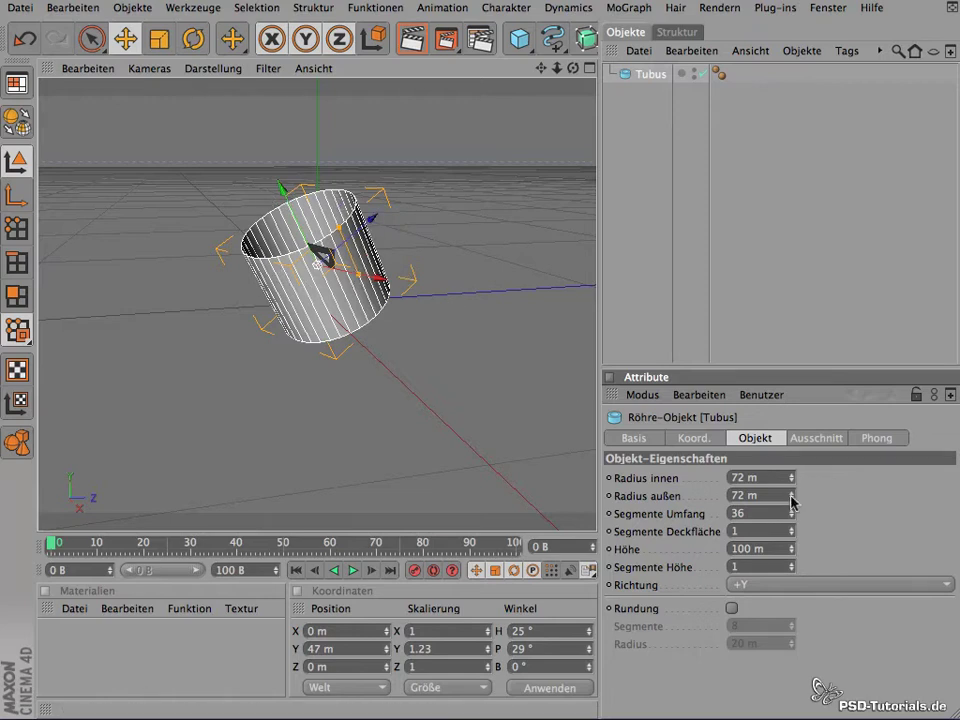
drag(795, 500, 803, 371)
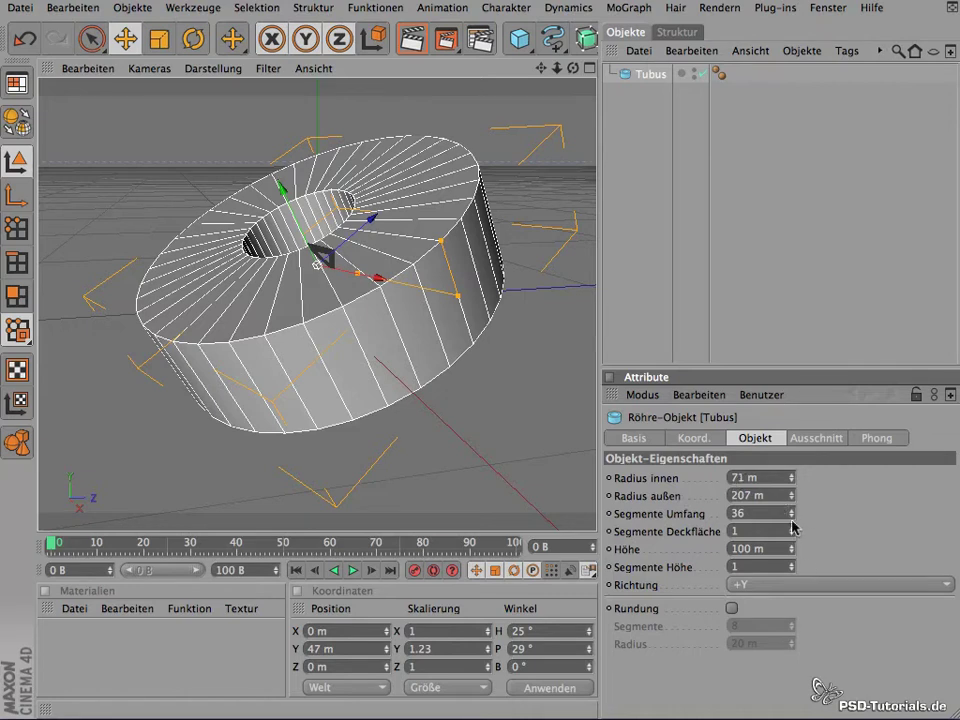
Step: Set Segmente Deckfläche to 6 and Segmente Umfang to 36
mouse_move(793, 519)
mouse_down()
mouse_move(797, 398)
mouse_move(810, 435)
mouse_move(814, 535)
mouse_move(814, 491)
mouse_move(816, 530)
mouse_move(729, 489)
mouse_move(789, 420)
mouse_up()
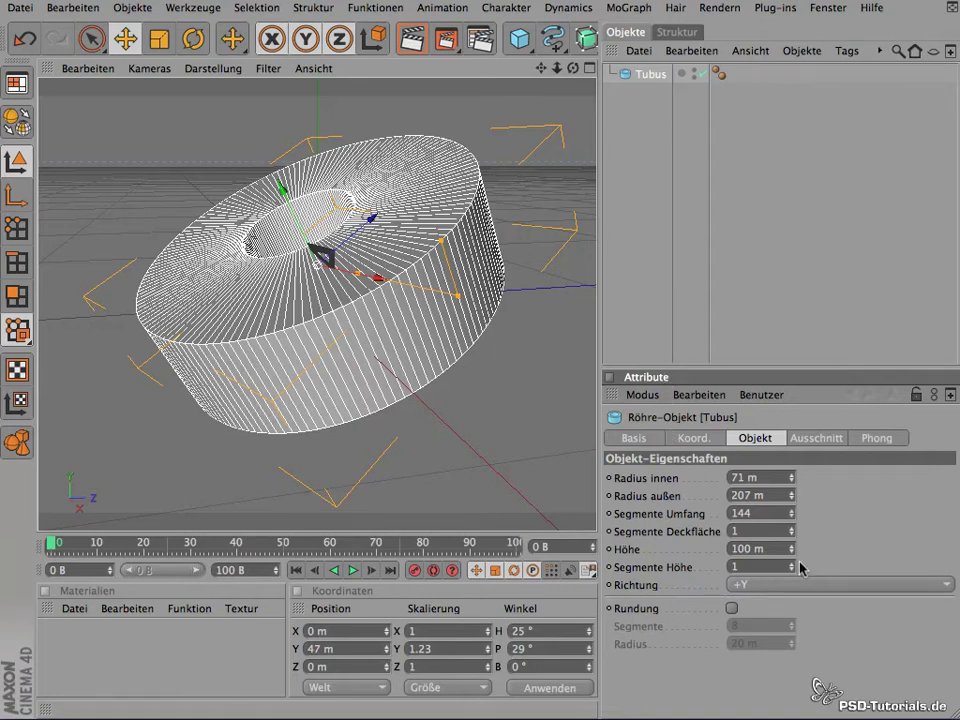
drag(793, 519, 786, 681)
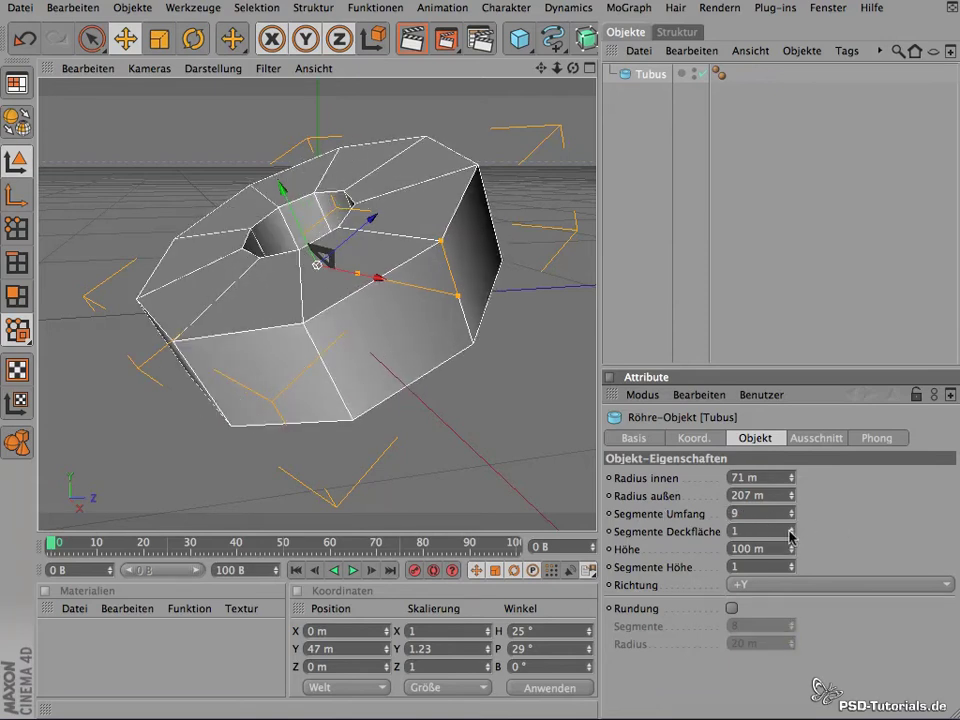
drag(792, 537, 795, 531)
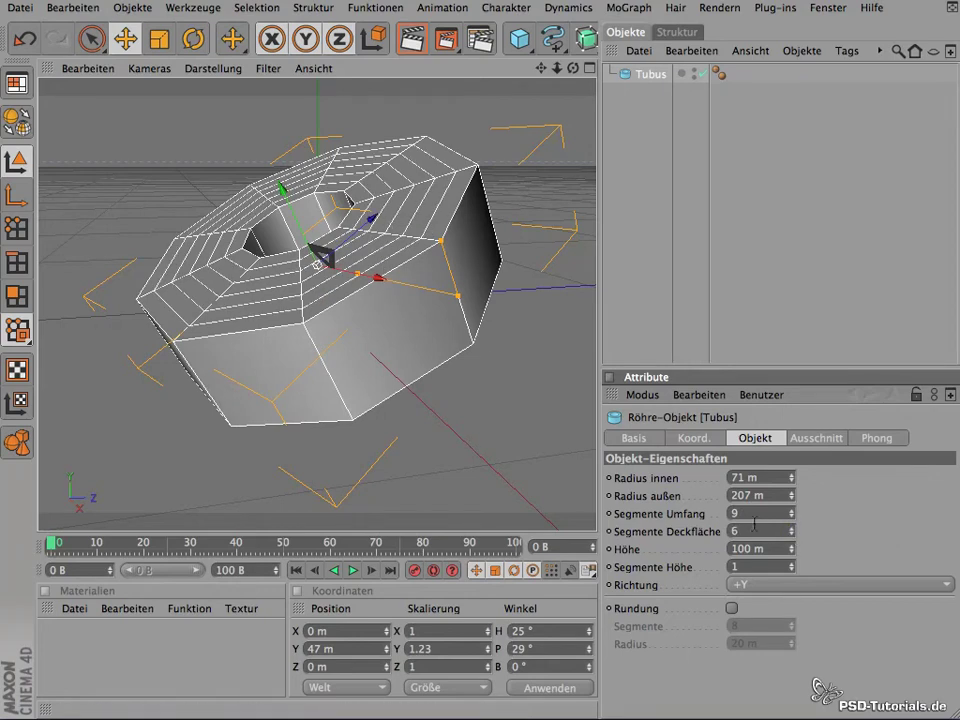
drag(795, 518, 790, 492)
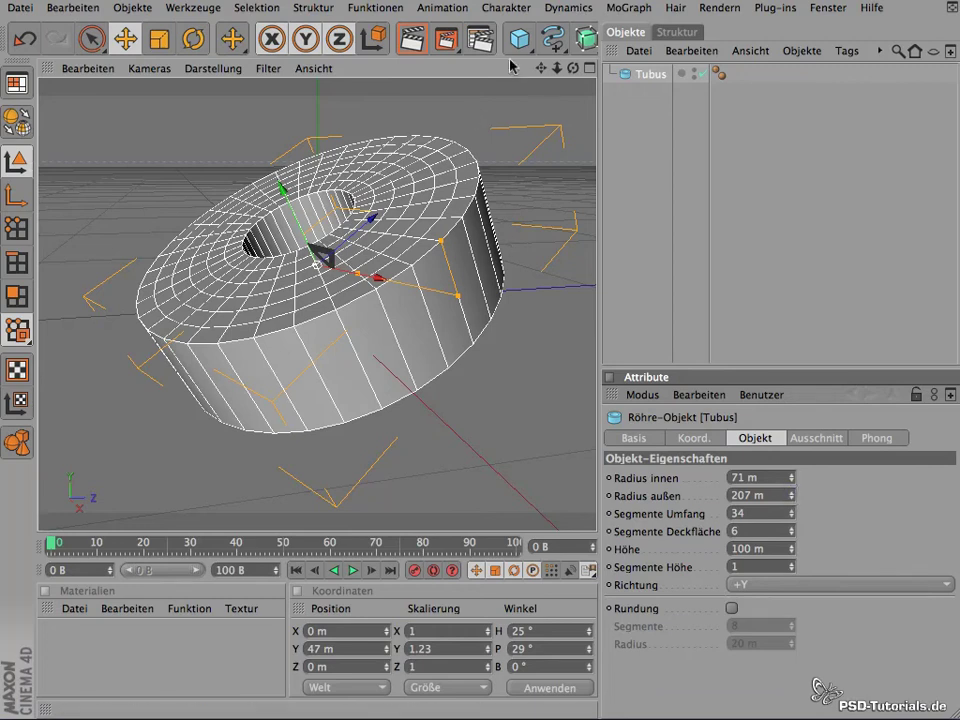
click(792, 510)
click(792, 510)
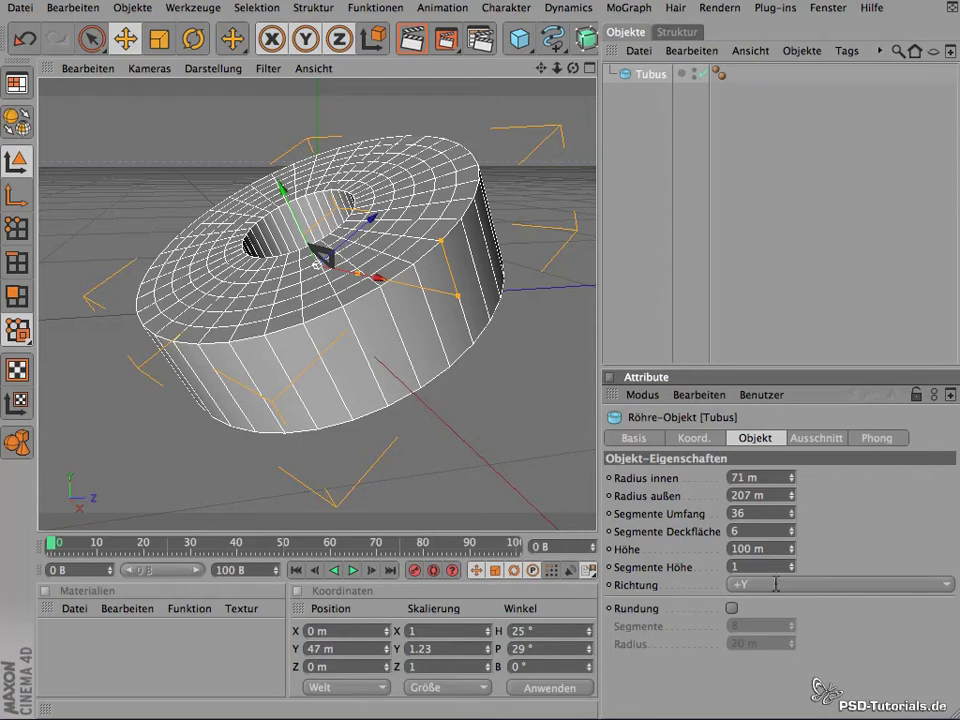
Step: Enable Ausschnitt on the Tubus with Von at 23° and Bis at about 298°, leaving an open gap
click(805, 440)
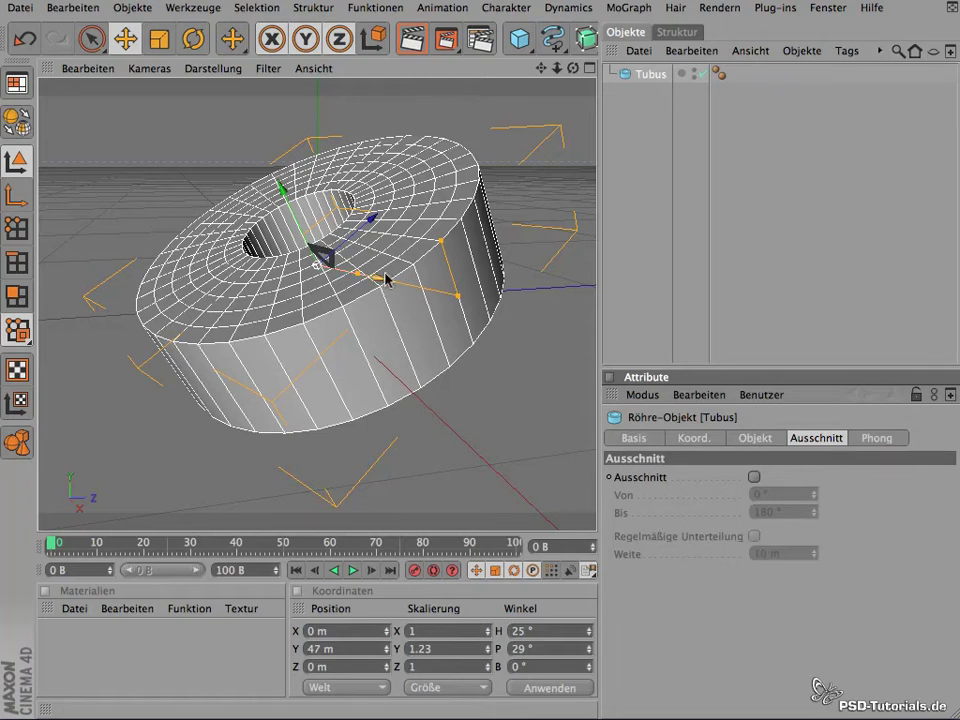
click(754, 477)
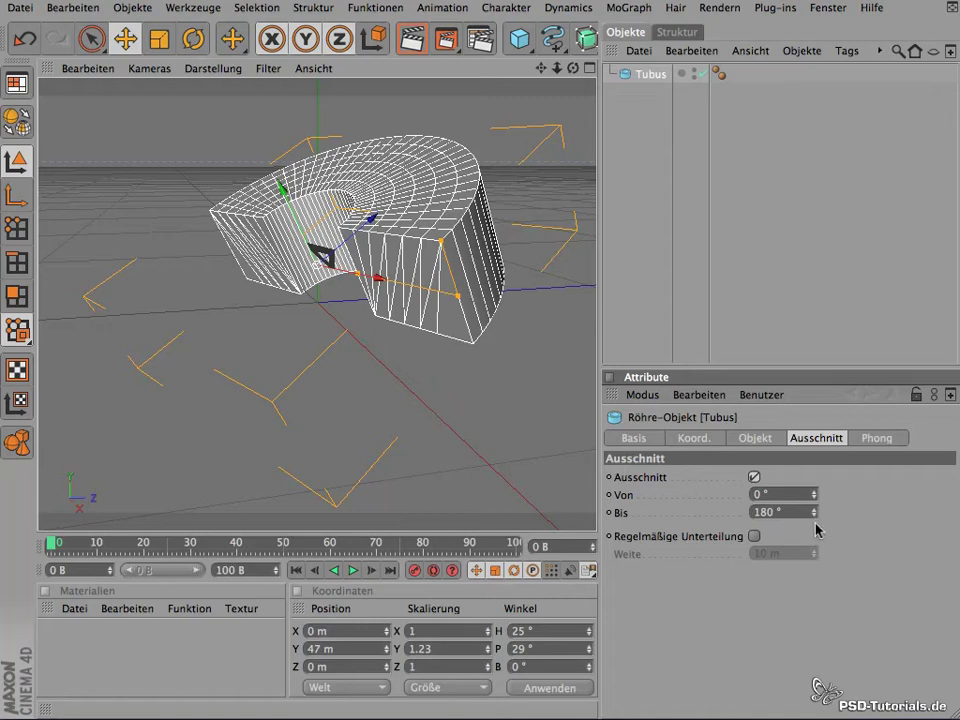
mouse_move(815, 520)
mouse_down()
mouse_move(795, 386)
mouse_move(800, 418)
mouse_up()
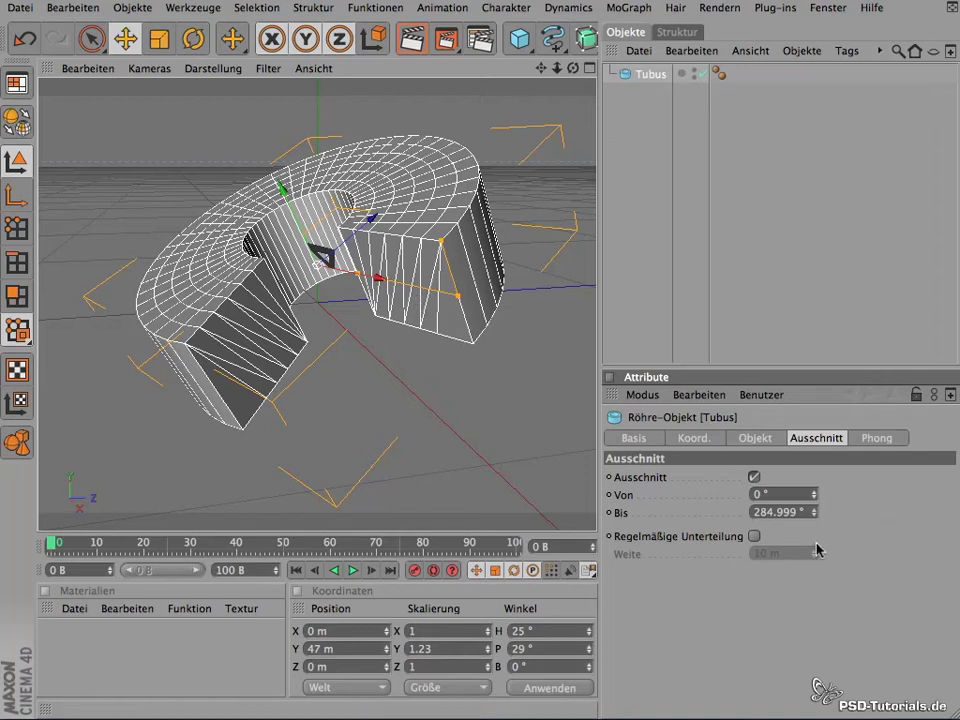
mouse_move(814, 513)
mouse_down()
mouse_move(808, 527)
mouse_move(806, 464)
mouse_move(812, 535)
mouse_move(808, 493)
mouse_move(806, 512)
mouse_up()
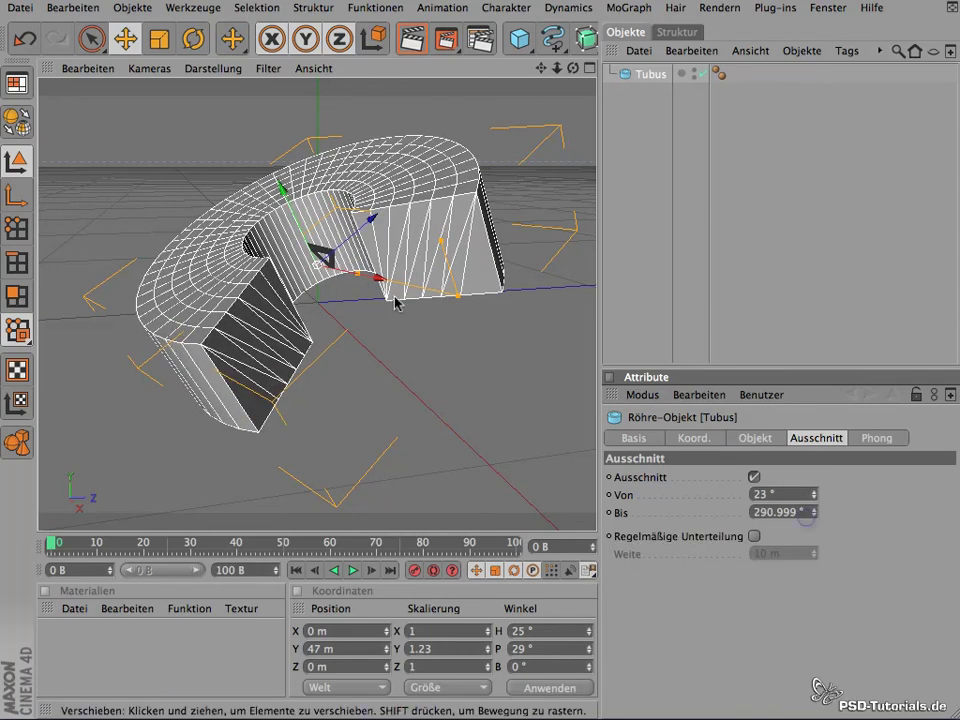
drag(574, 69, 615, 80)
drag(813, 520, 816, 509)
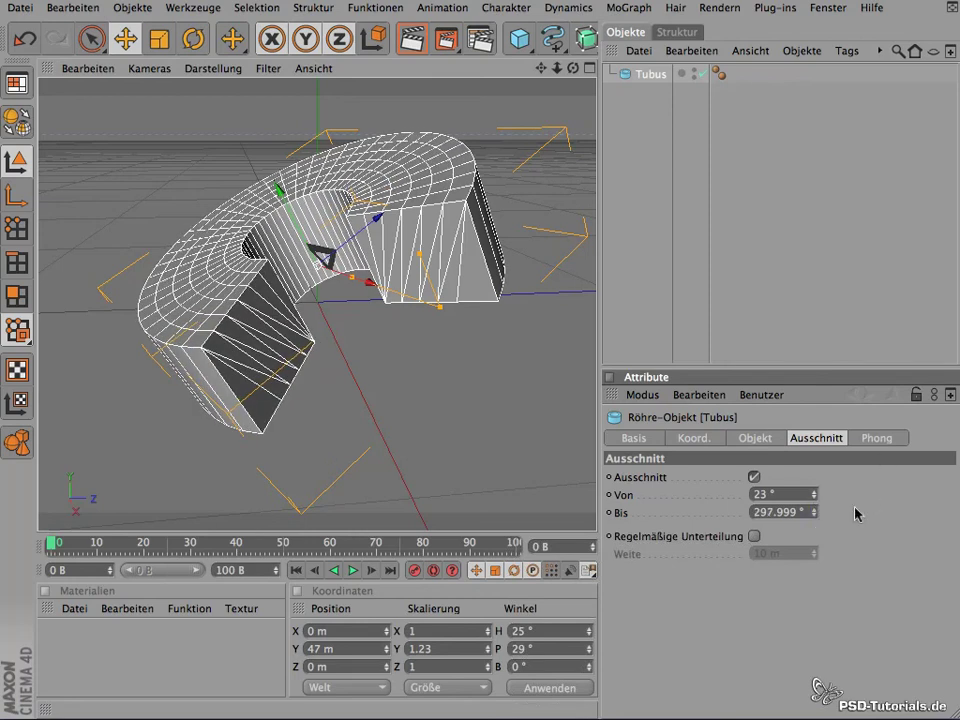
Step: Show the Tubus's Phong settings and orbit the view to face the outer wall side-on
click(870, 441)
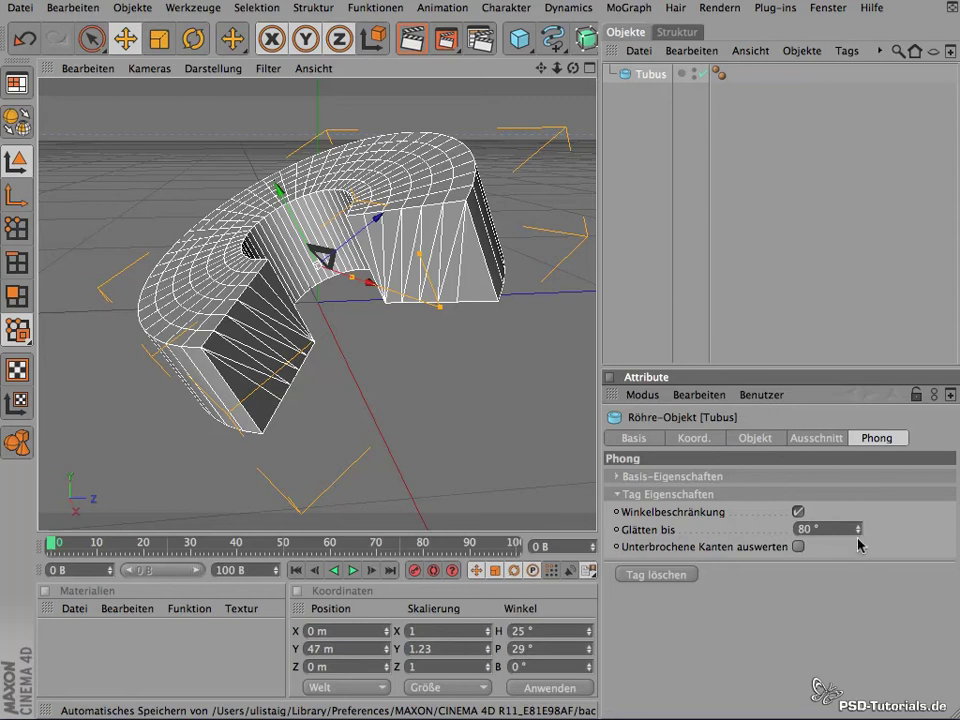
mouse_move(572, 68)
mouse_down()
mouse_move(570, 106)
mouse_move(414, 369)
mouse_move(92, 328)
mouse_move(268, 486)
mouse_move(244, 556)
mouse_move(96, 499)
mouse_move(54, 450)
mouse_move(30, 478)
mouse_move(208, 467)
mouse_move(10, 440)
mouse_move(161, 476)
mouse_move(103, 531)
mouse_move(38, 503)
mouse_move(60, 478)
mouse_move(90, 510)
mouse_move(63, 515)
mouse_move(72, 538)
mouse_move(34, 422)
mouse_move(32, 500)
mouse_move(110, 403)
mouse_up()
Step: Render the tube, then set Glätten bis to 0° and render the faceted result
click(412, 40)
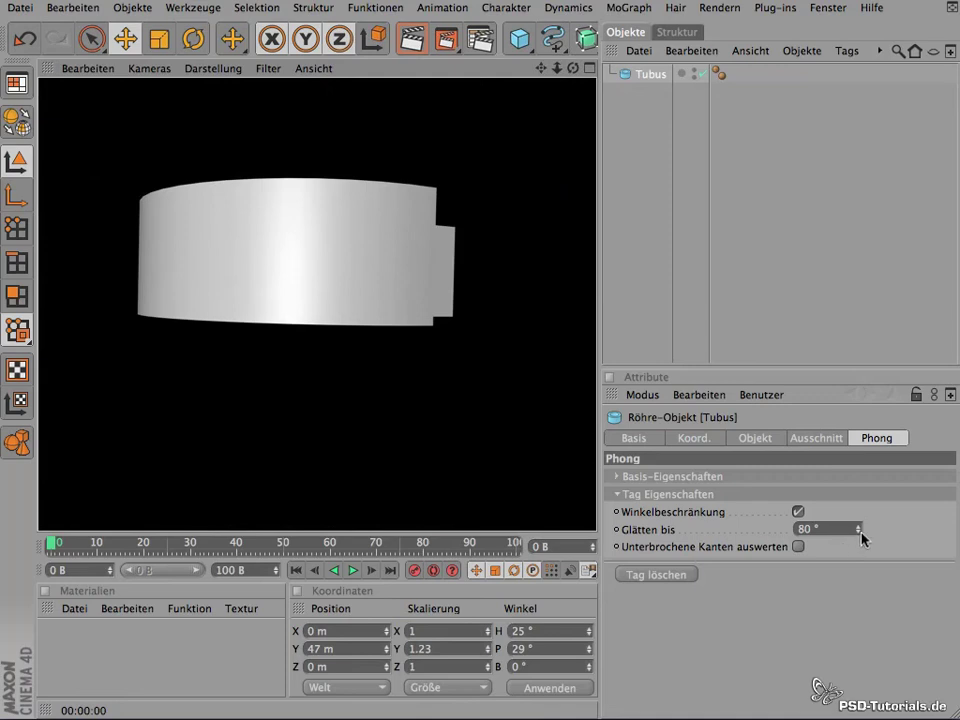
drag(861, 533, 853, 703)
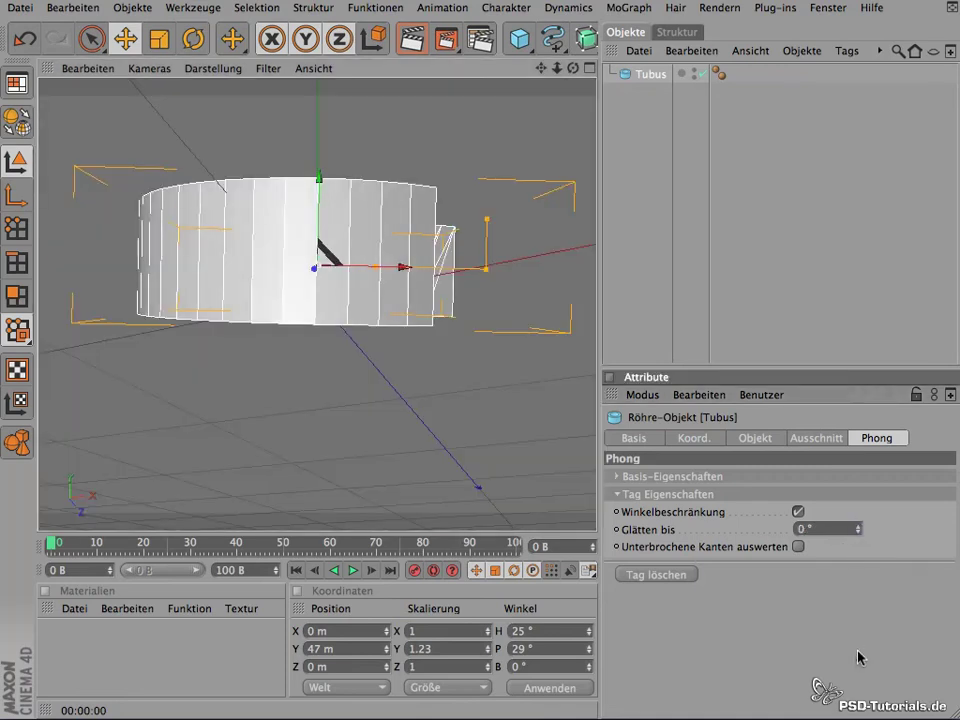
click(417, 42)
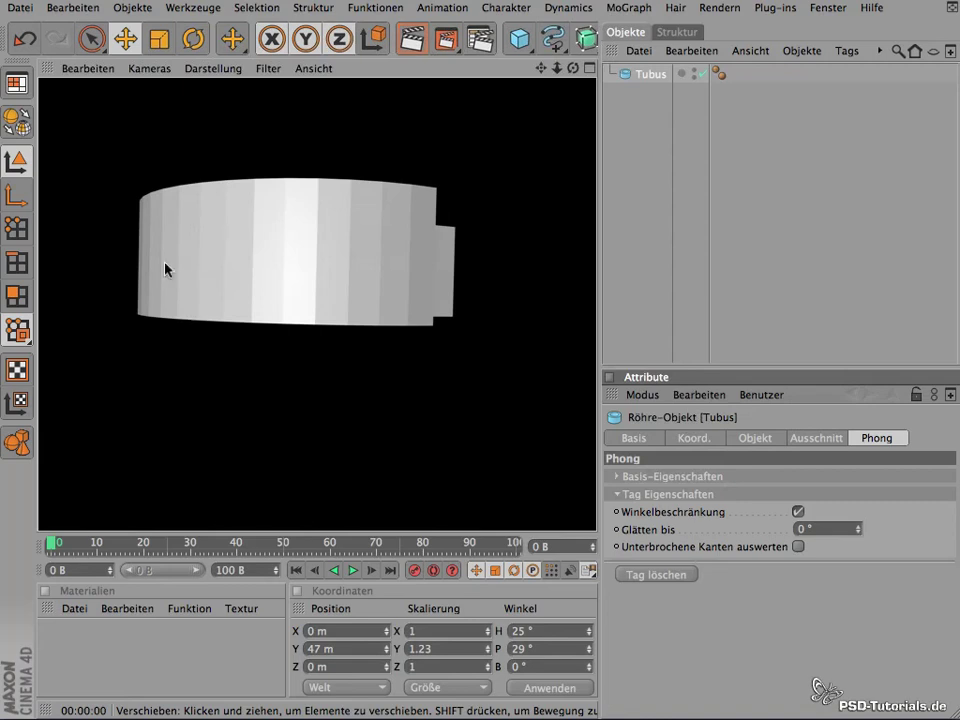
Step: Set Glätten bis back to 80° and render the smoothed tube again
text(45)
key(Return)
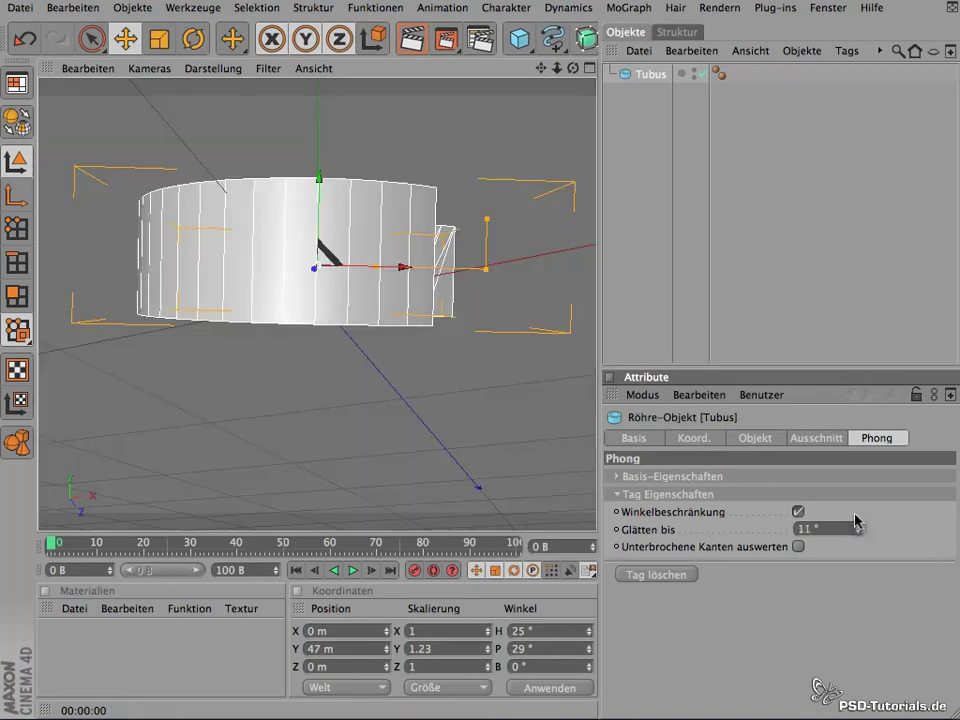
drag(855, 490, 852, 447)
key(BackSpace)
text(0)
click(405, 46)
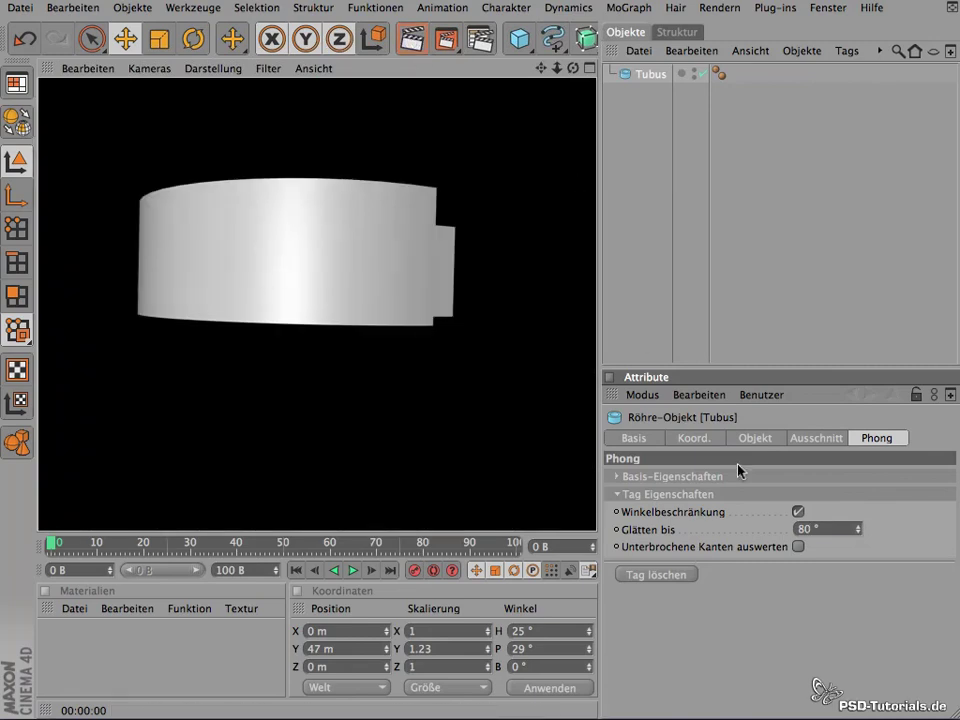
click(644, 444)
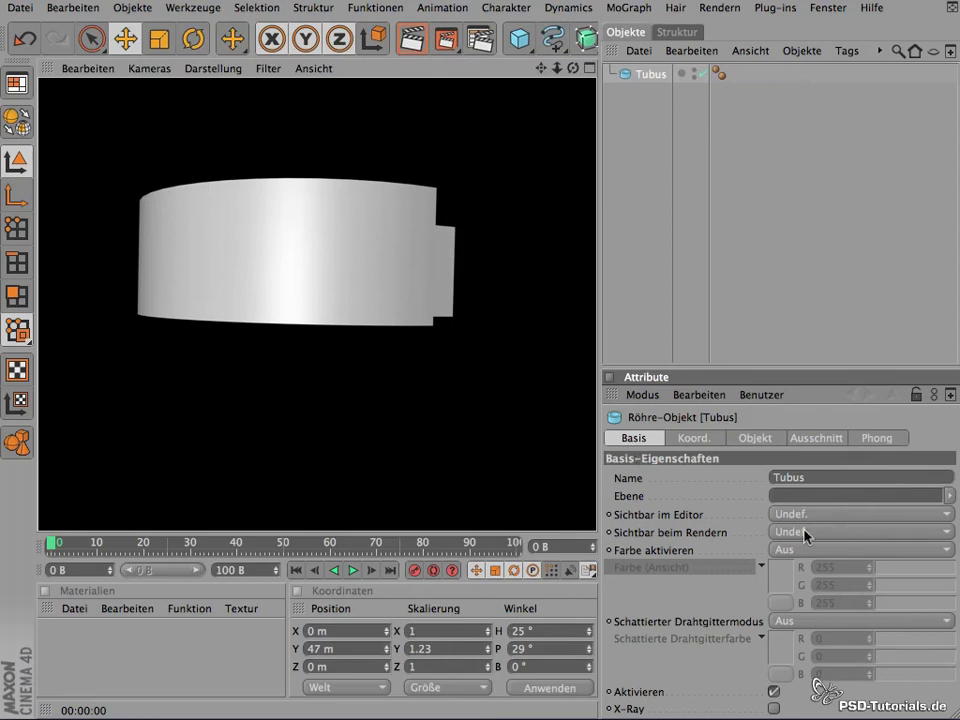
Step: Check the Tubus's Koord. properties, then return to its Objekt settings
click(707, 440)
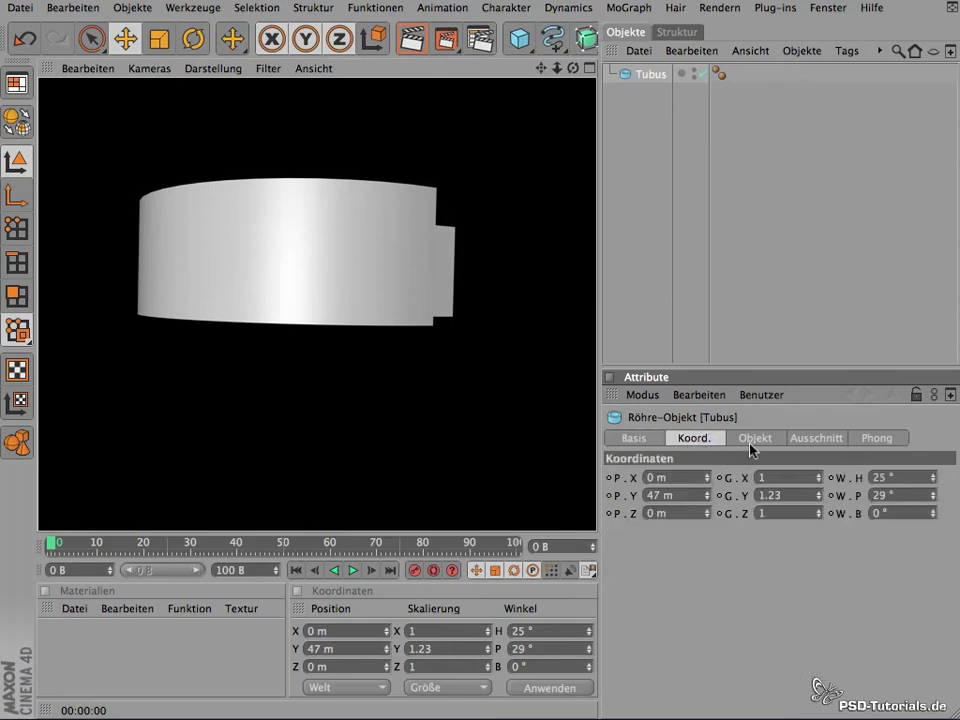
click(755, 441)
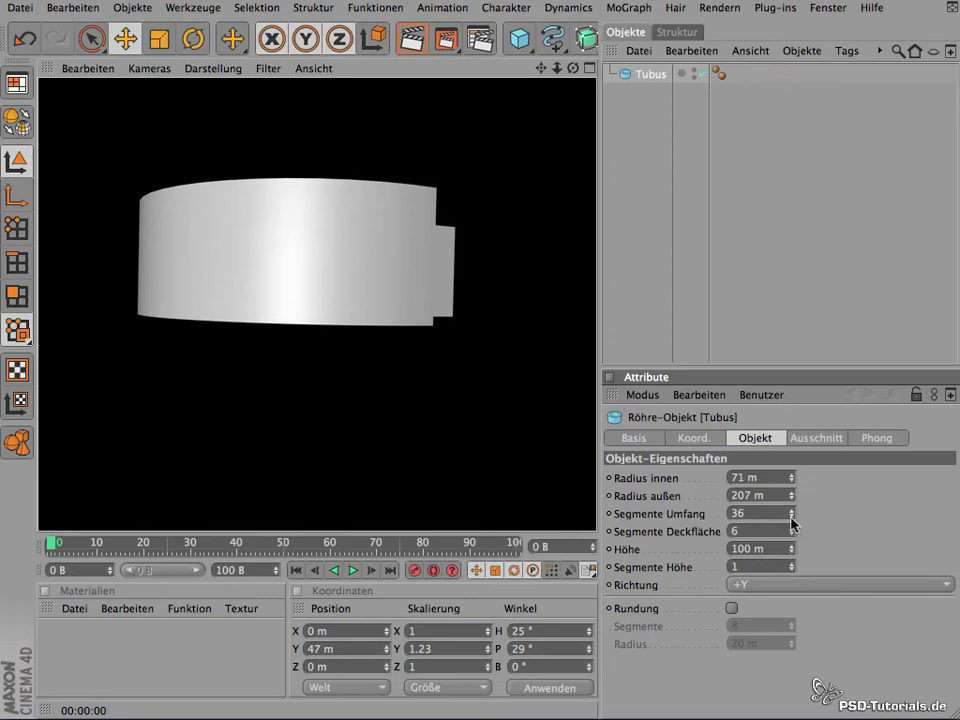
Step: Enlarge the Attribute panel and show the Objekt, Ausschnitt and Phong settings together
shift+click(812, 440)
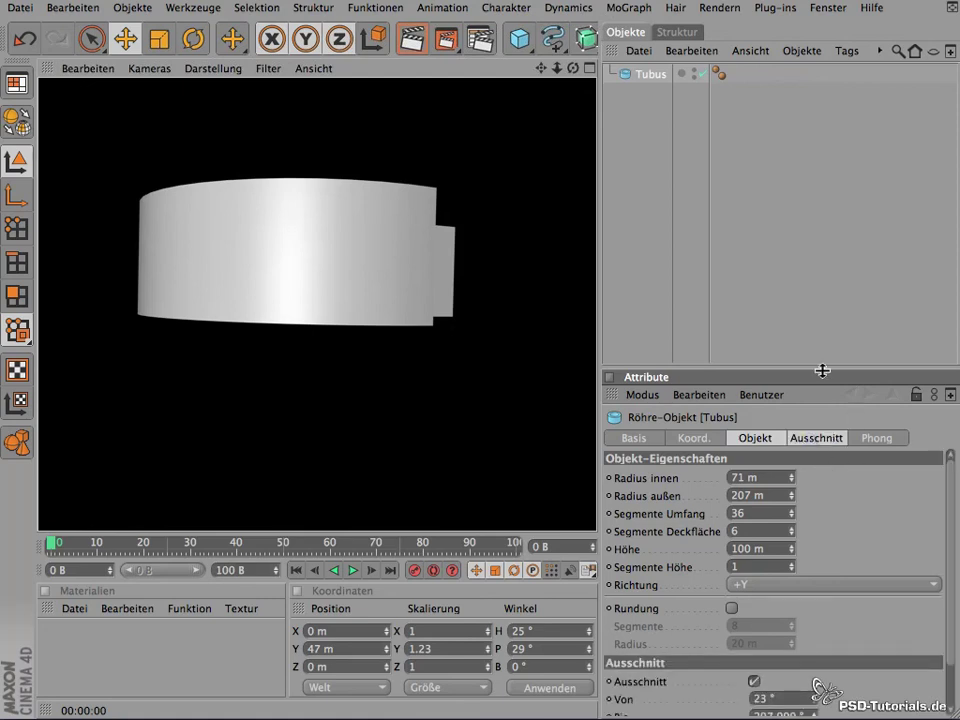
drag(807, 368, 806, 156)
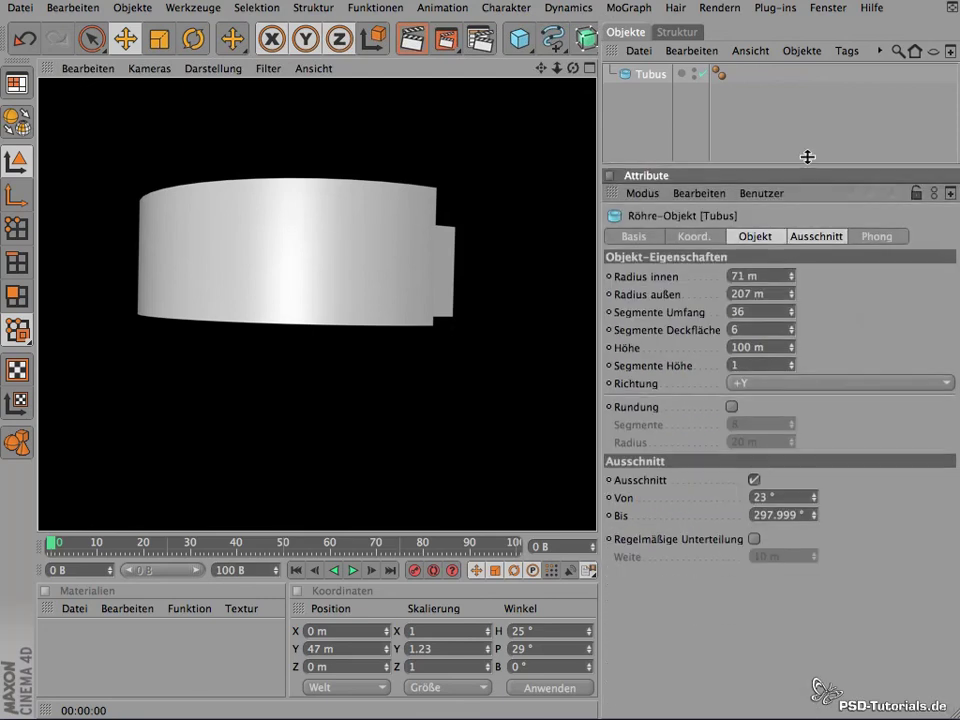
shift+click(873, 226)
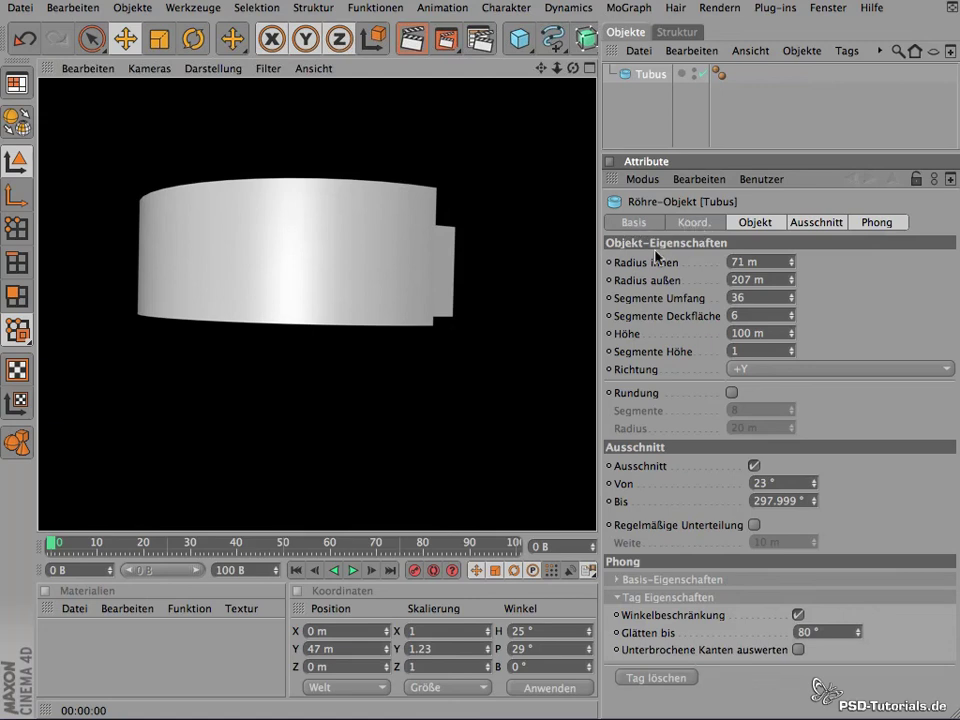
shift+click(752, 225)
shift+click(752, 225)
Step: View the Phong and Ausschnitt settings singly, ending on the Objekt settings alone
click(868, 225)
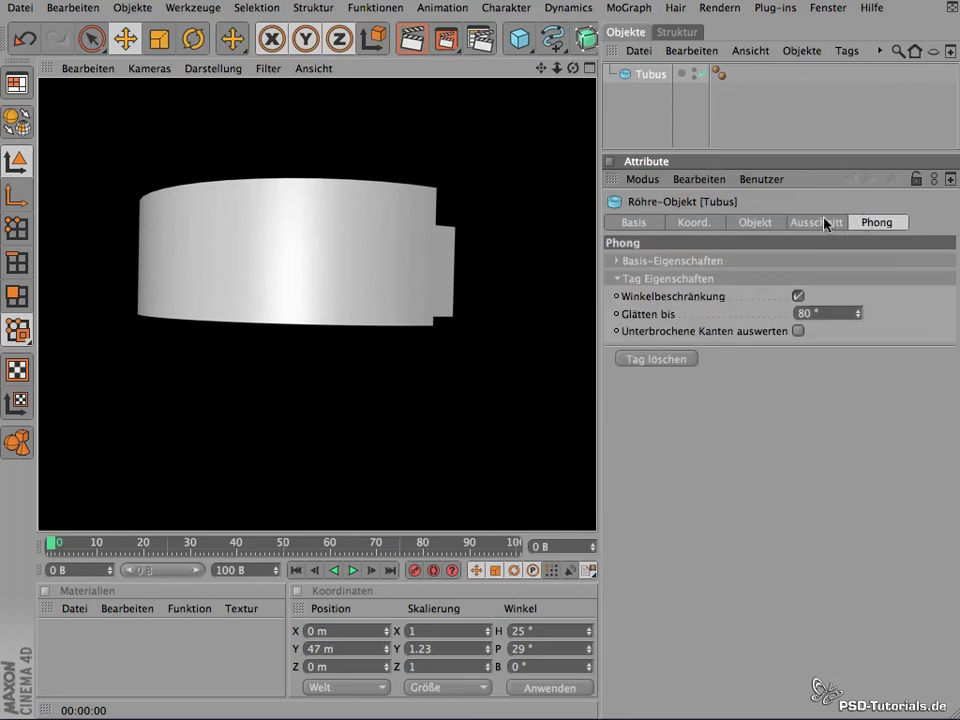
click(826, 222)
click(755, 222)
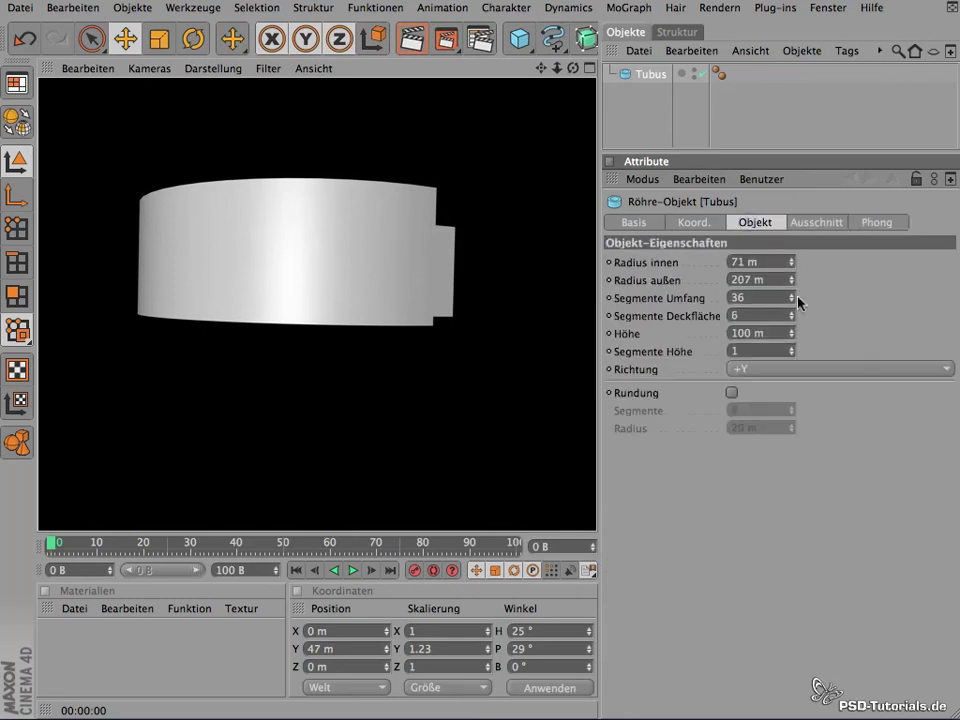